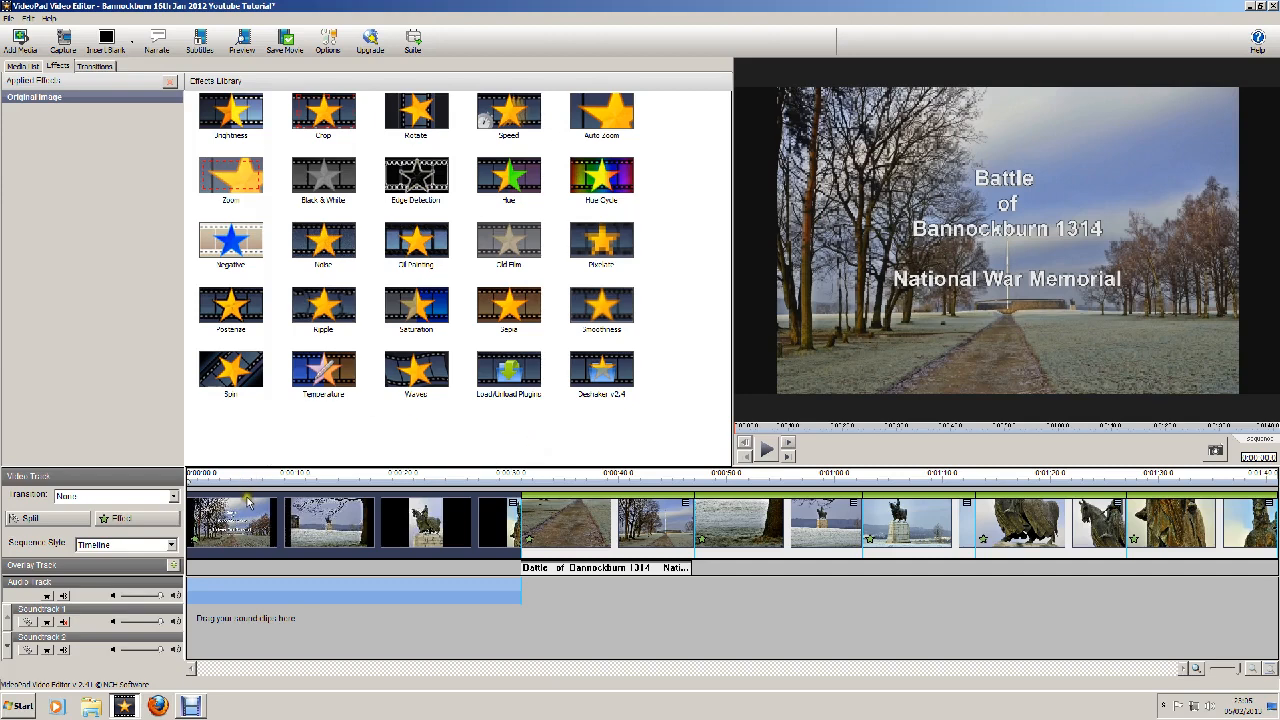
Show the media list together with the selected clip's preview.
{"action": "left_click", "coordinate": [21, 68]}
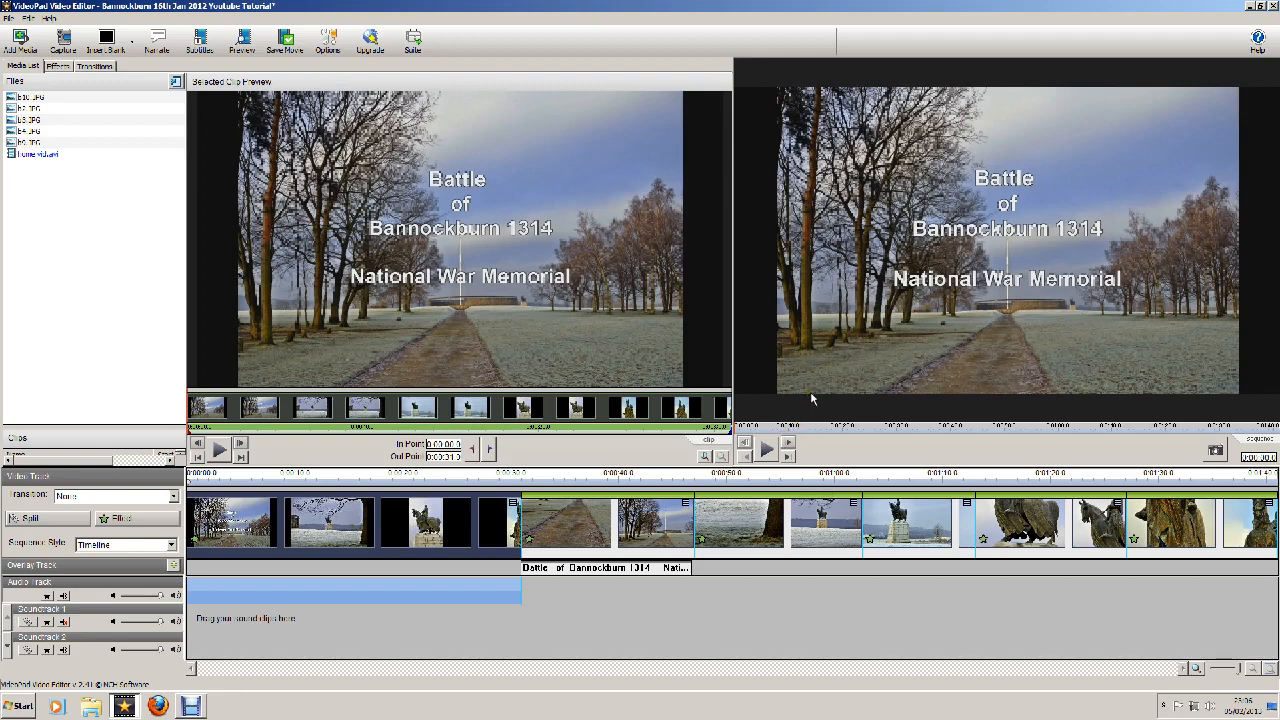
{"action": "left_click", "coordinate": [1180, 201]}
{"action": "left_click", "coordinate": [1172, 201]}
{"action": "left_click", "coordinate": [1187, 131]}
{"action": "left_click", "coordinate": [984, 76]}
{"action": "left_click", "coordinate": [985, 72]}
{"action": "left_click", "coordinate": [967, 418]}
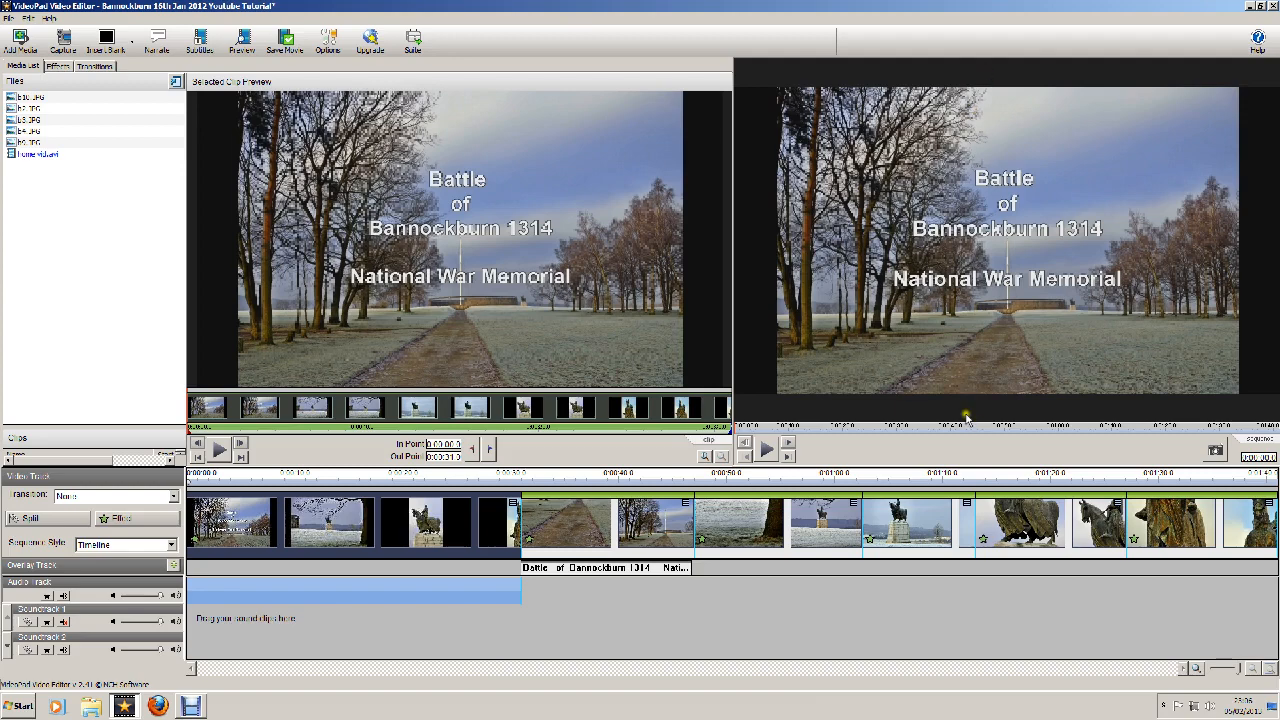
{"action": "left_click", "coordinate": [760, 260]}
{"action": "left_click", "coordinate": [1087, 248]}
{"action": "left_click", "coordinate": [298, 455]}
Play the sequence from its start through the first clip with the standard still images, stopping near that clip's end.
{"action": "left_click", "coordinate": [188, 481]}
{"action": "left_click", "coordinate": [767, 457]}
{"action": "left_click", "coordinate": [766, 455]}
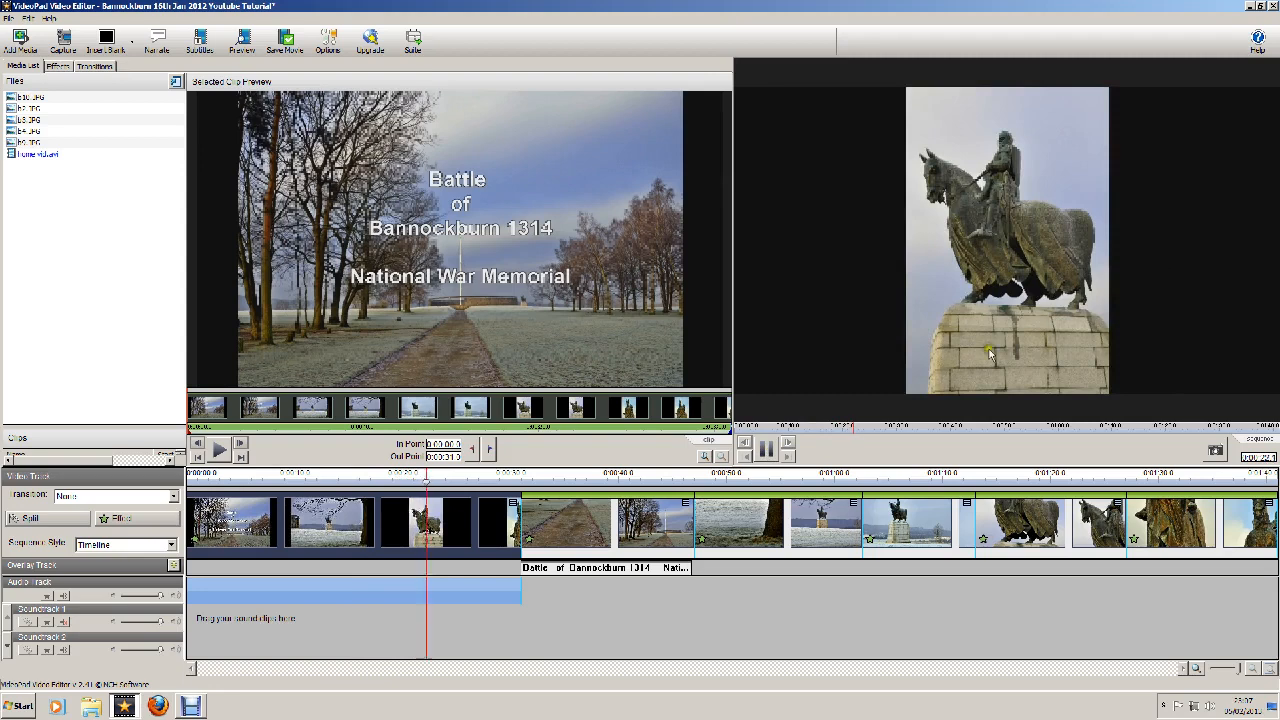
{"action": "left_click", "coordinate": [767, 452]}
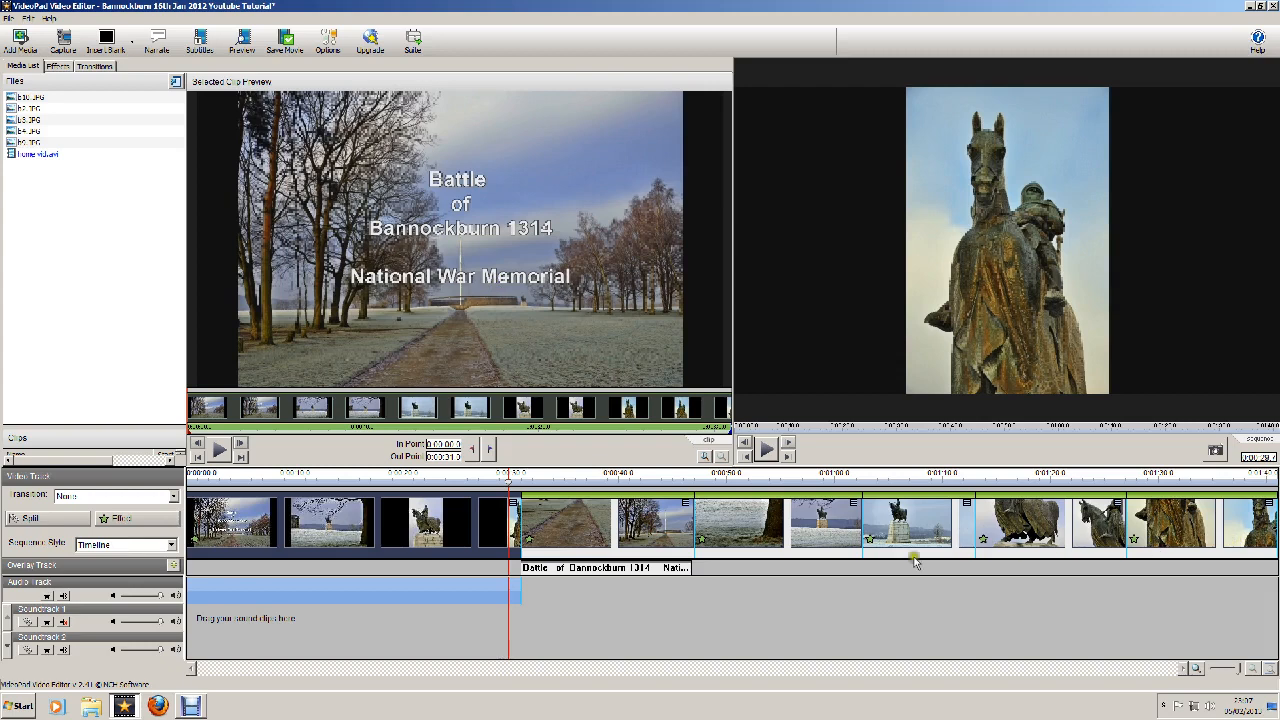
Place the playhead at the start of the frosty path clip at 31 seconds and preview its zoom and scrolling title.
{"action": "left_click_drag", "start_coordinate": [508, 484], "coordinate": [520, 484]}
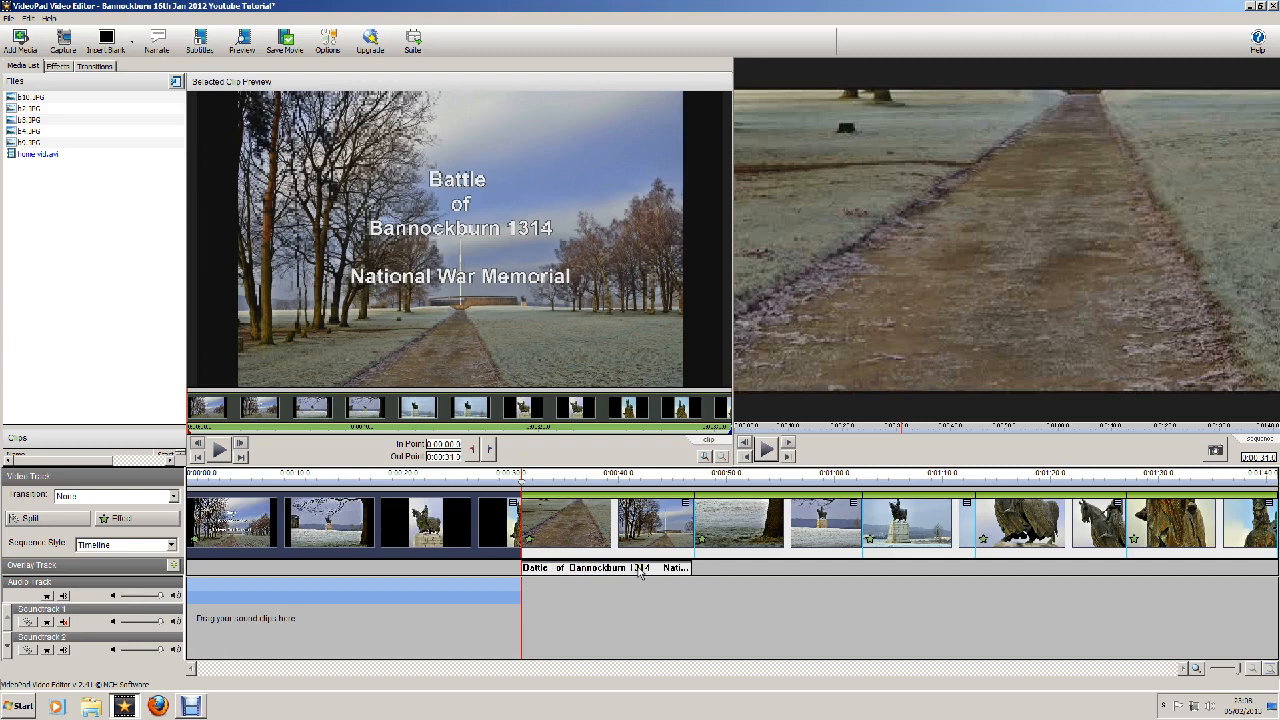
{"action": "left_click", "coordinate": [766, 452]}
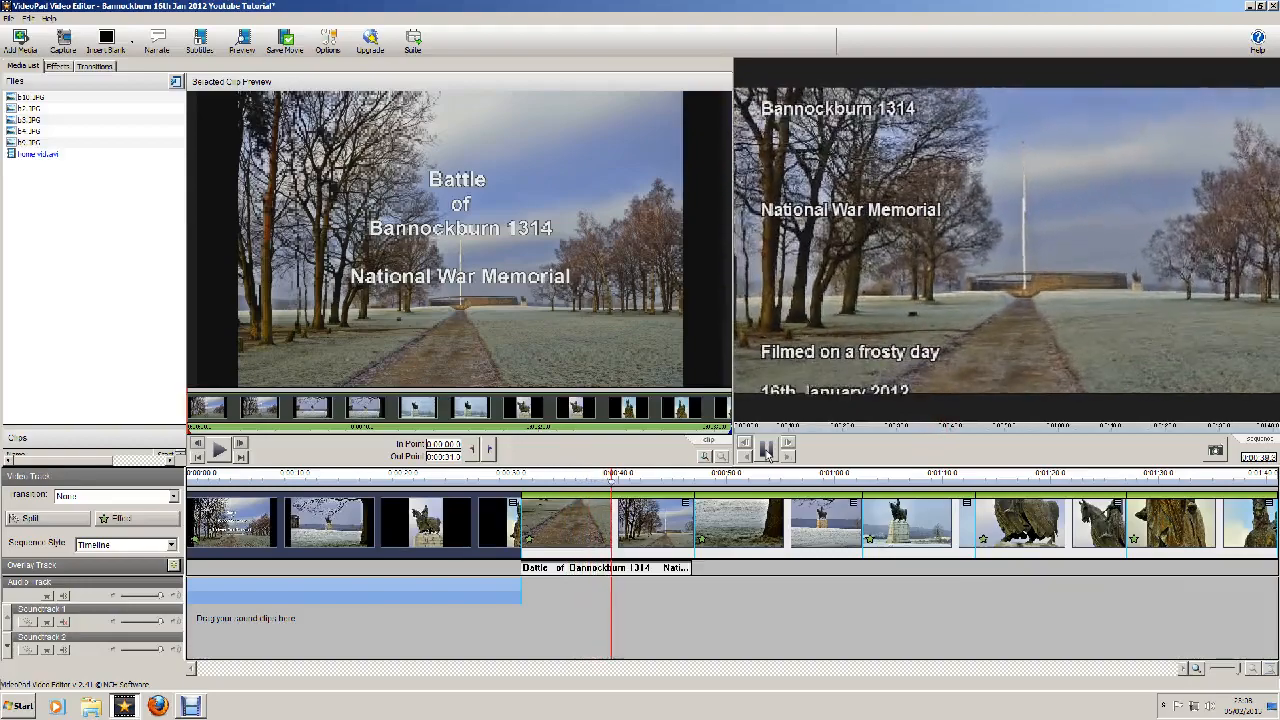
{"action": "left_click", "coordinate": [767, 453]}
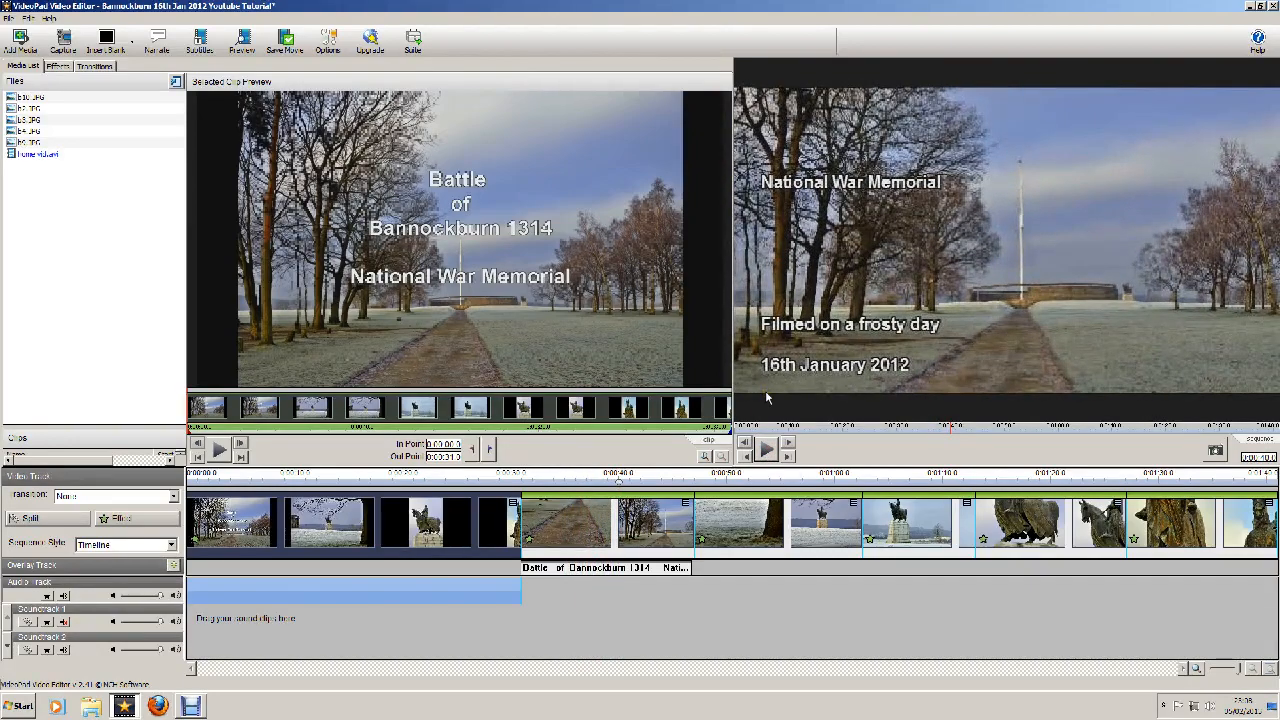
Examine the Zoom effect's start and end points on the frosty path clip and play the clip.
{"action": "left_click", "coordinate": [577, 522]}
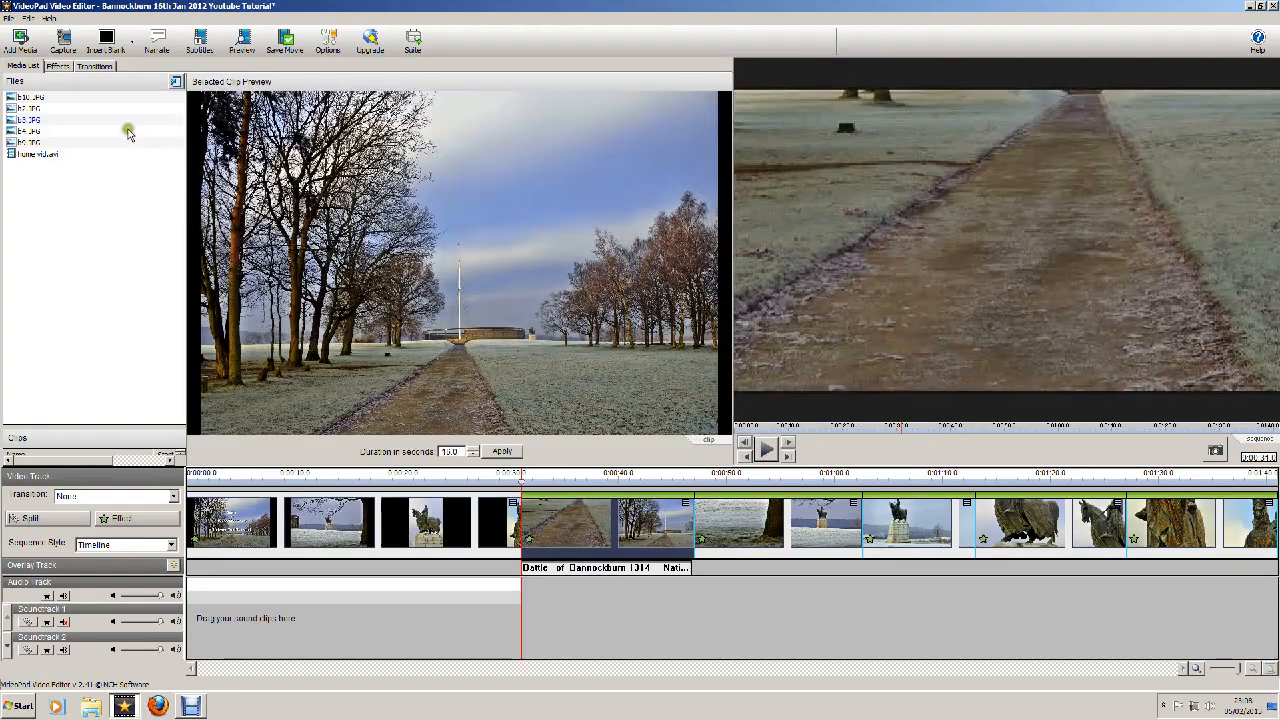
{"action": "left_click", "coordinate": [57, 66]}
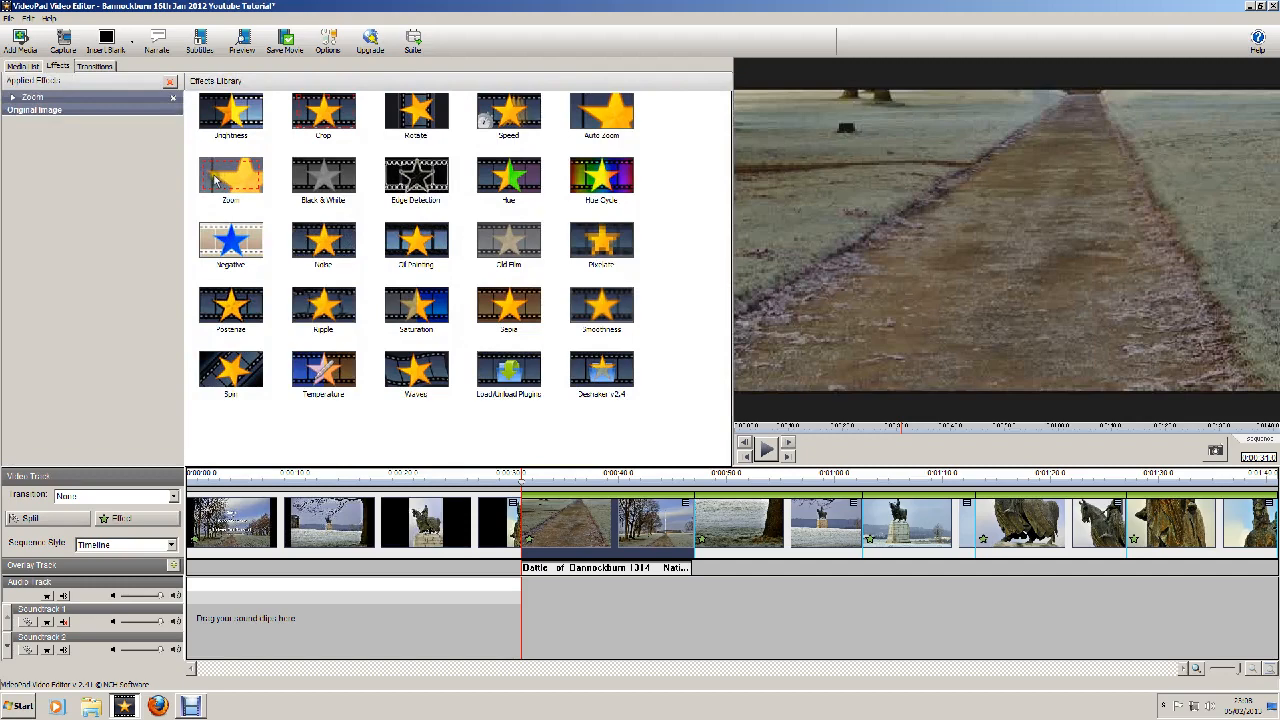
{"action": "left_click", "coordinate": [44, 98]}
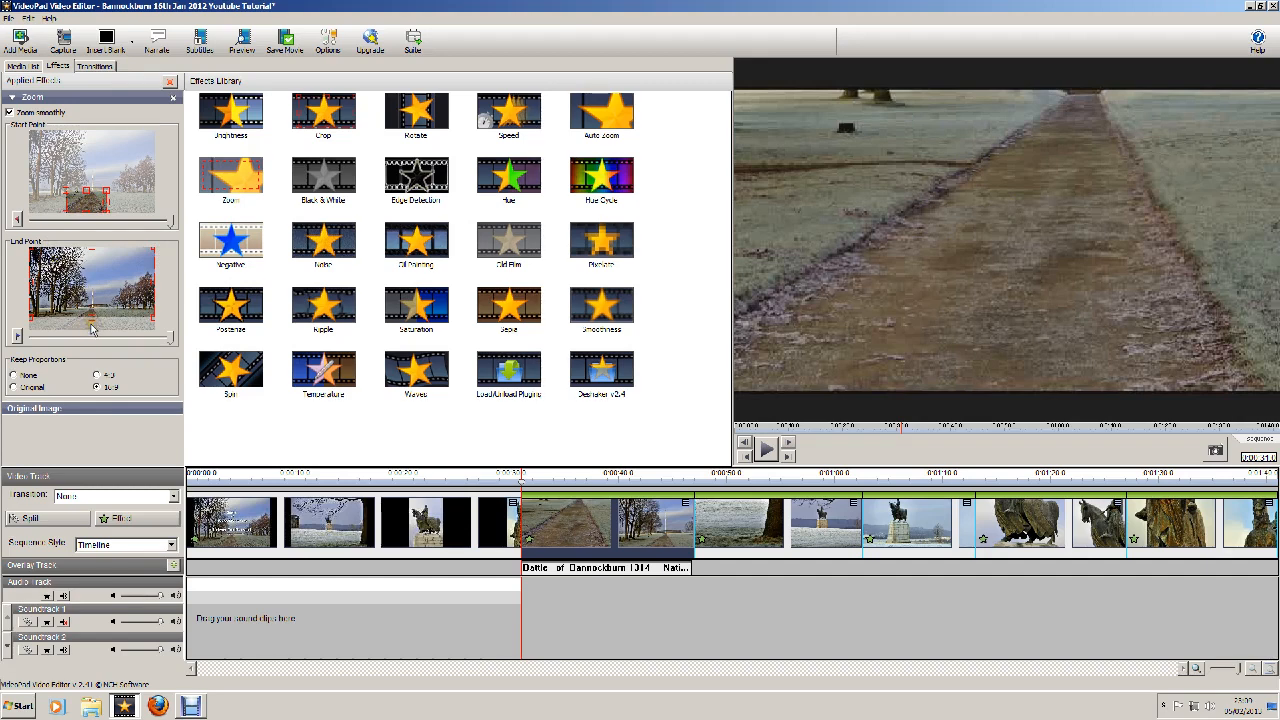
{"action": "left_click", "coordinate": [765, 452]}
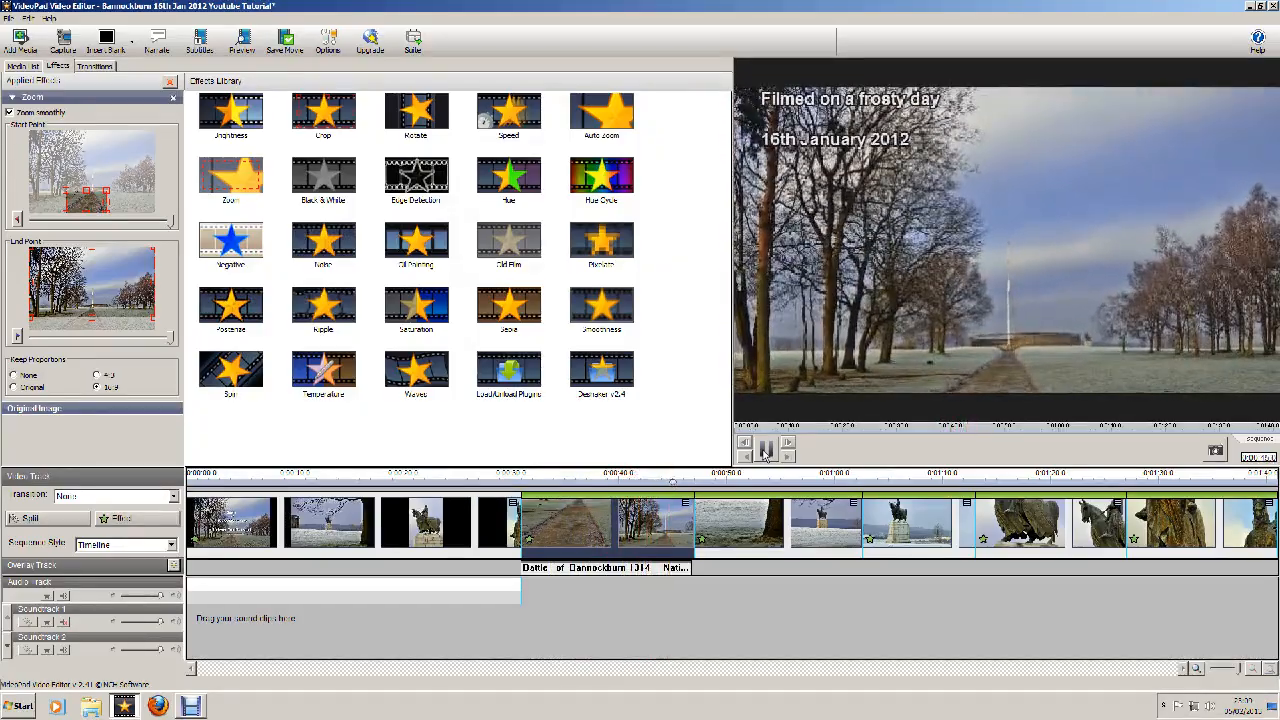
{"action": "left_click", "coordinate": [764, 452]}
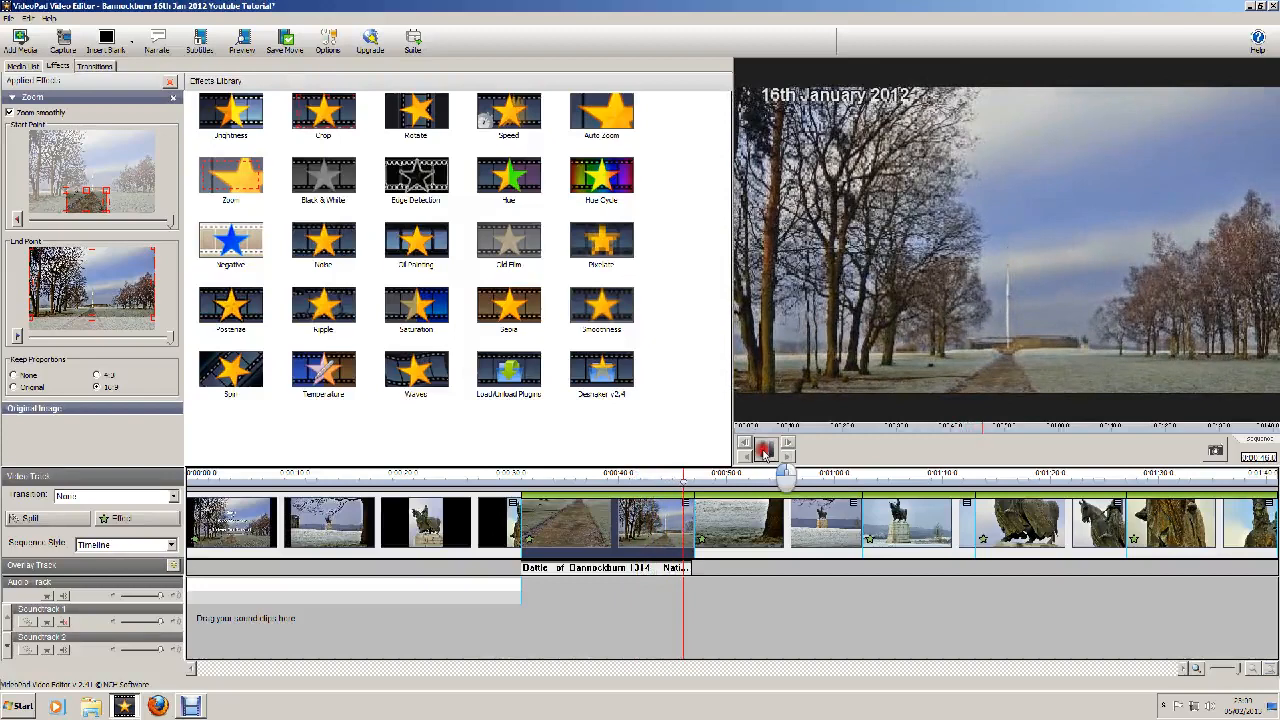
Examine the Zoom start and end points on the clip with the tree trunk and distant statue, and play it.
{"action": "left_click", "coordinate": [731, 535]}
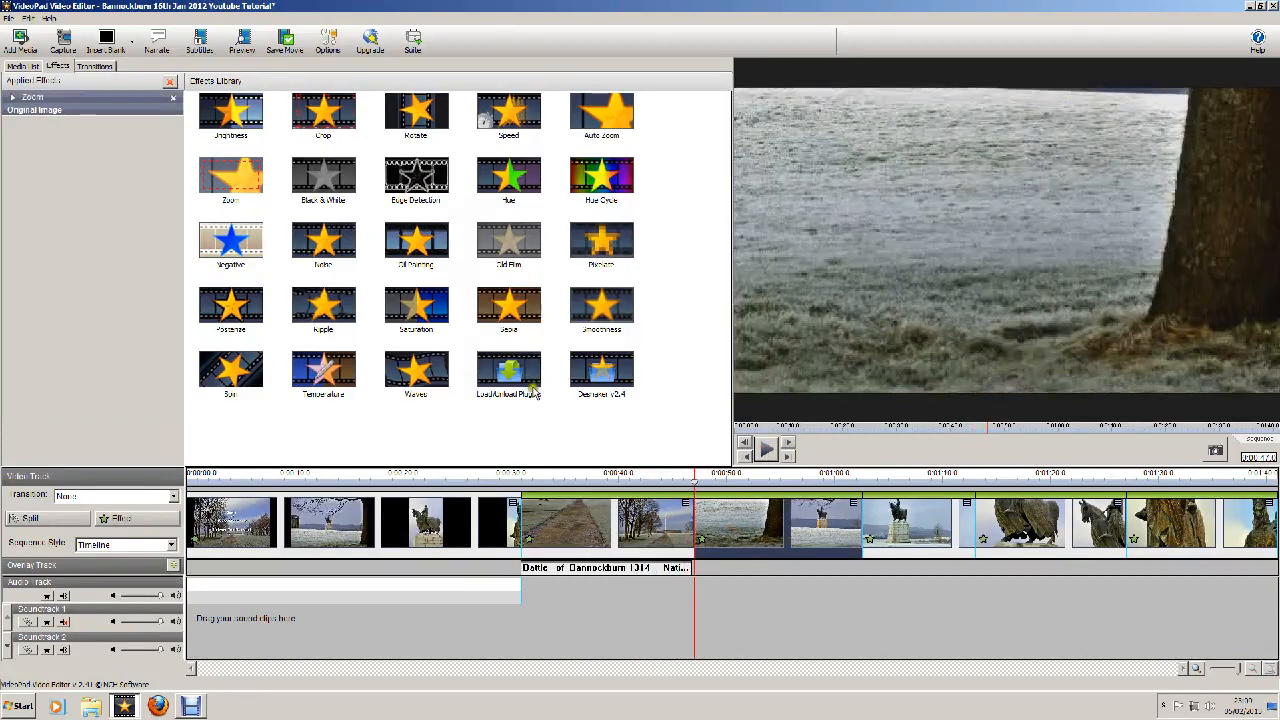
{"action": "left_click", "coordinate": [29, 99]}
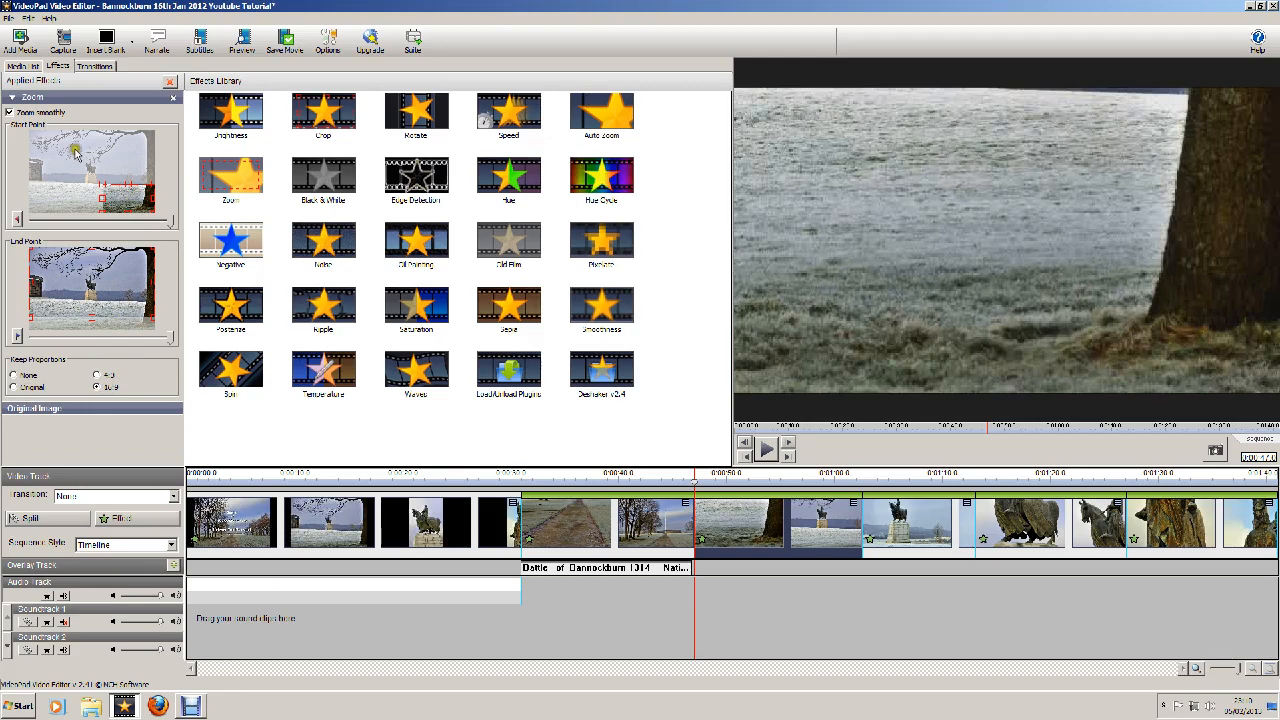
{"action": "left_click", "coordinate": [766, 449]}
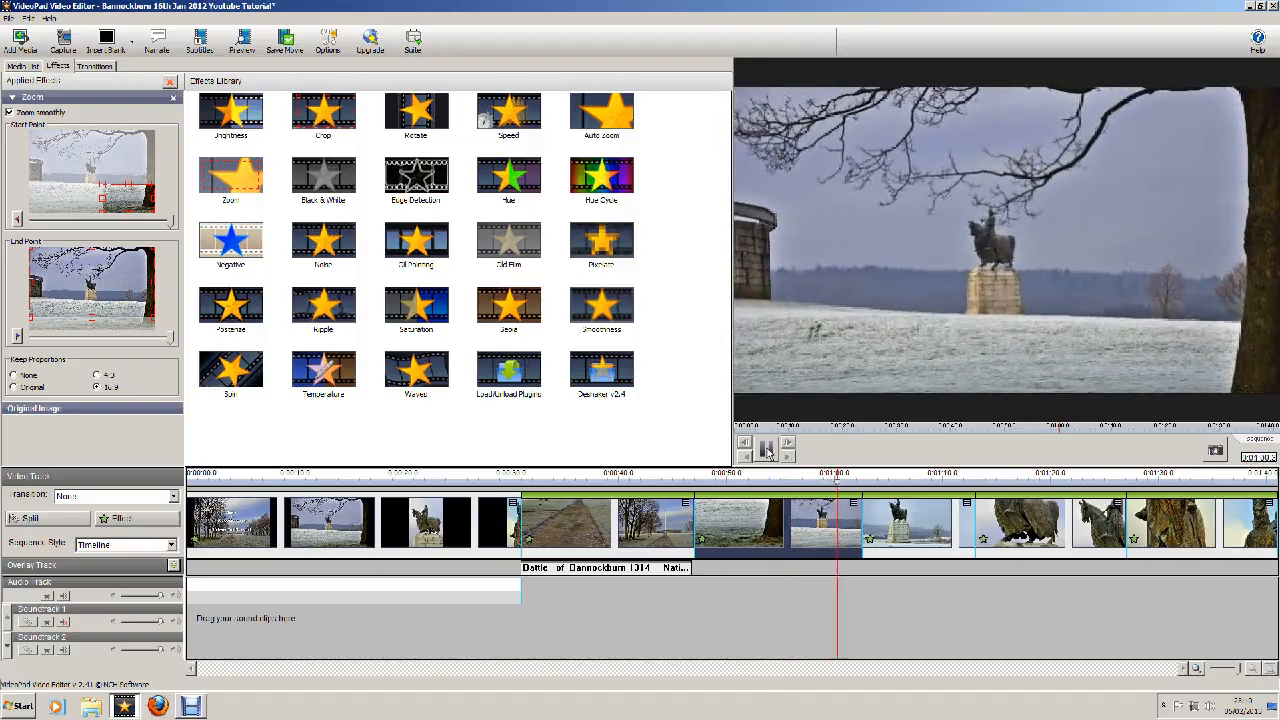
{"action": "left_click", "coordinate": [767, 451]}
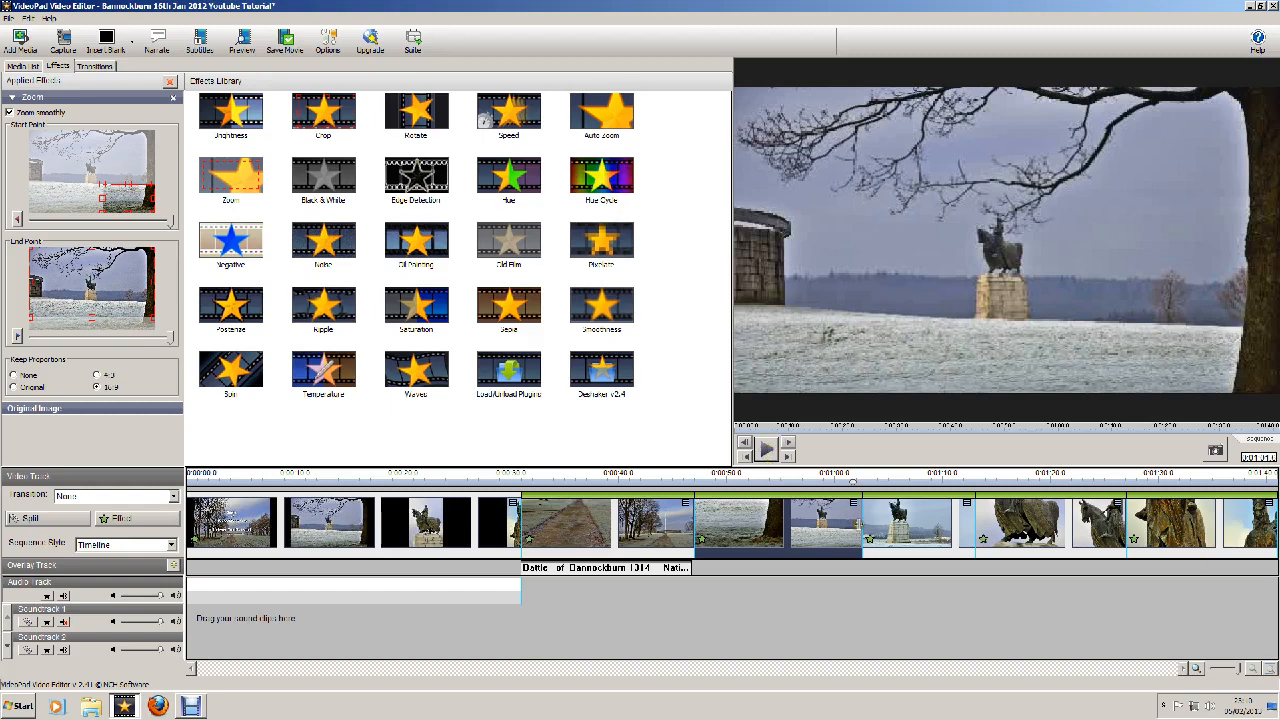
Compare the full image of the statue-on-plinth clip with its Zoom start and end points, and play the clip.
{"action": "left_click", "coordinate": [895, 532]}
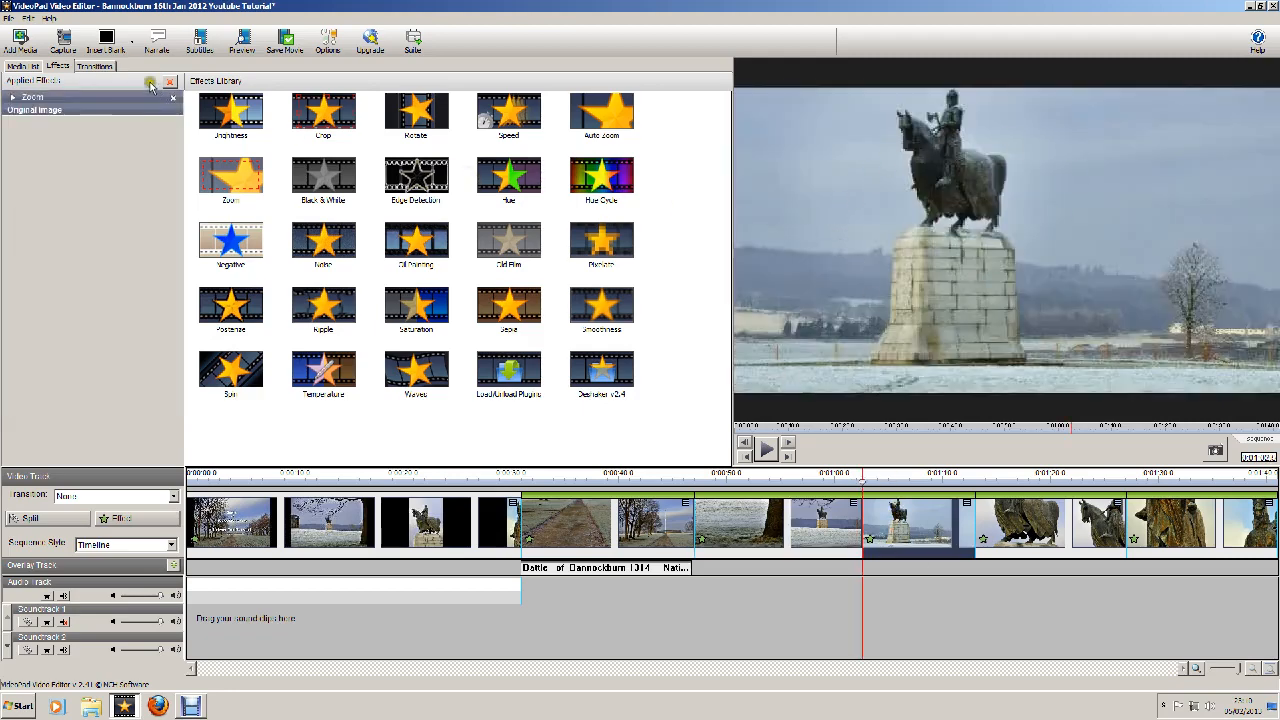
{"action": "left_click", "coordinate": [20, 66]}
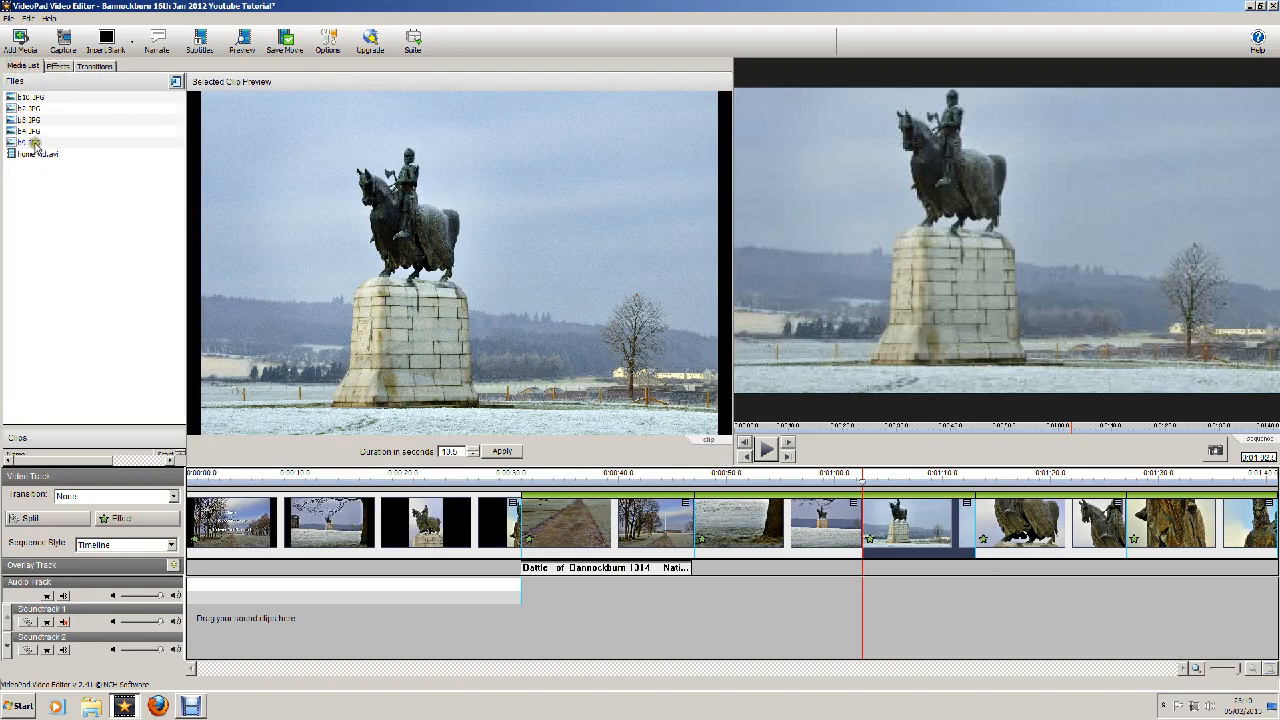
{"action": "left_click", "coordinate": [58, 67]}
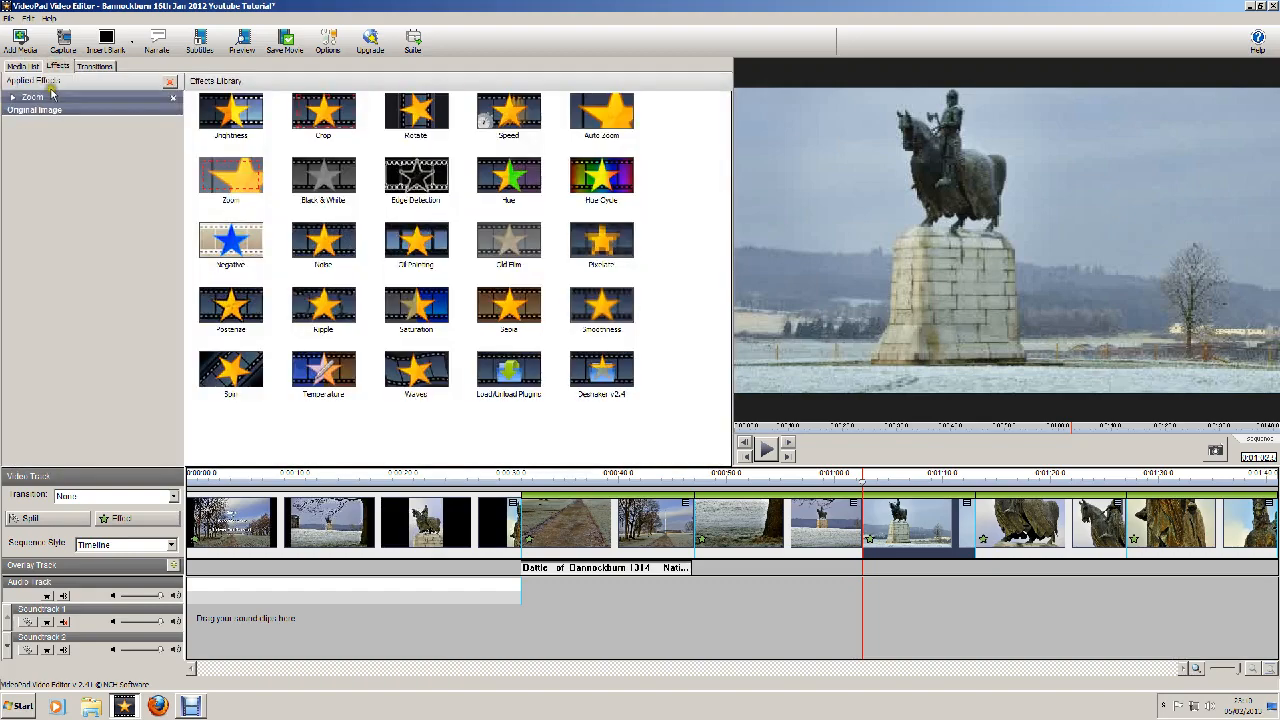
{"action": "left_click", "coordinate": [31, 97]}
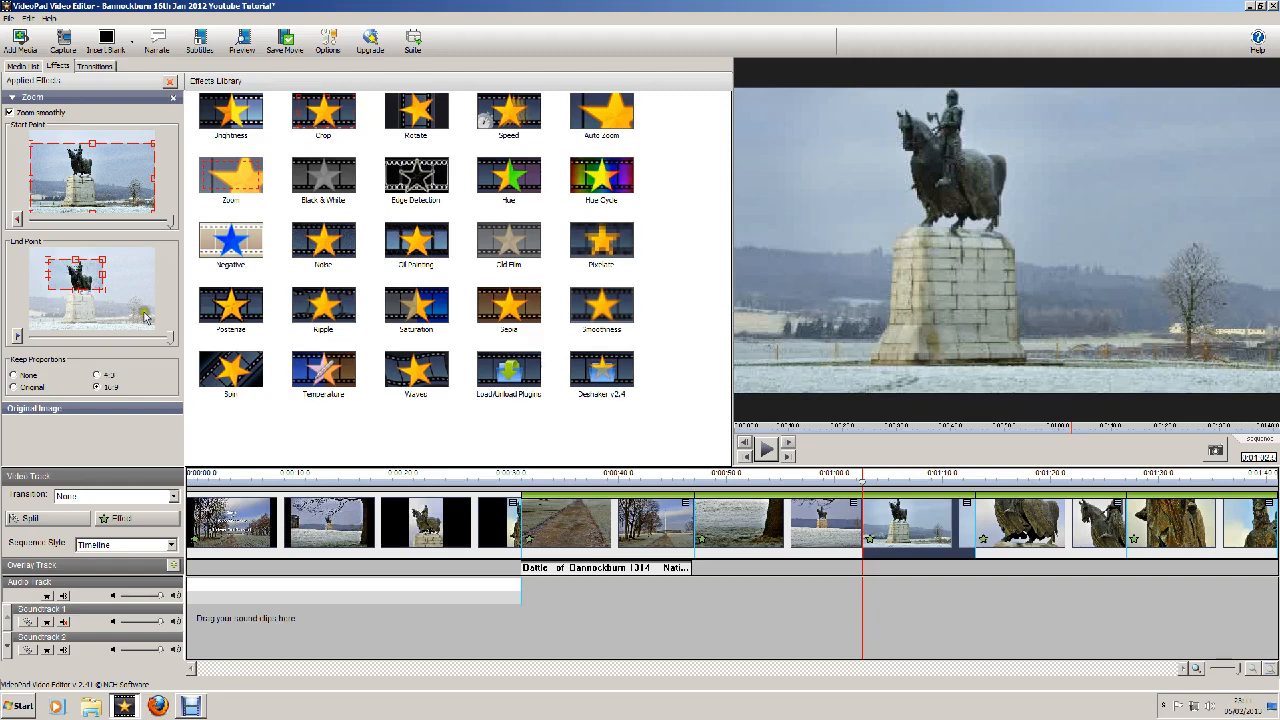
{"action": "left_click", "coordinate": [767, 450]}
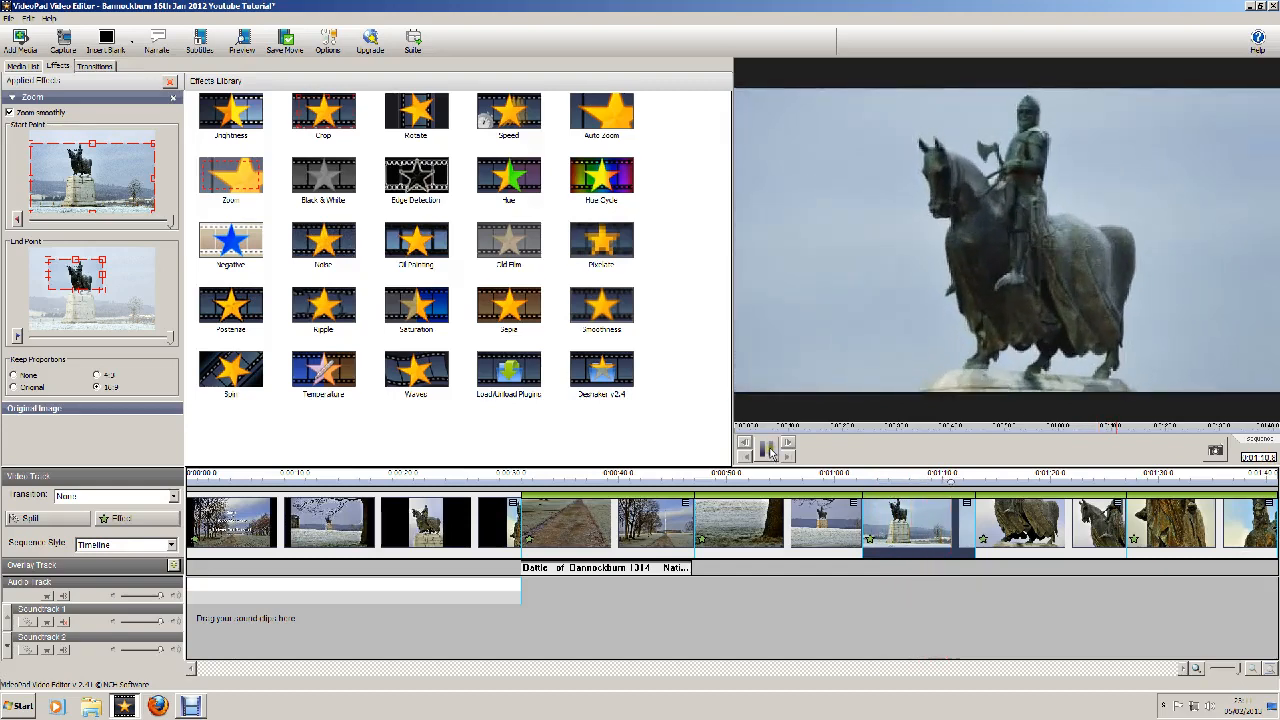
{"action": "left_click", "coordinate": [766, 450]}
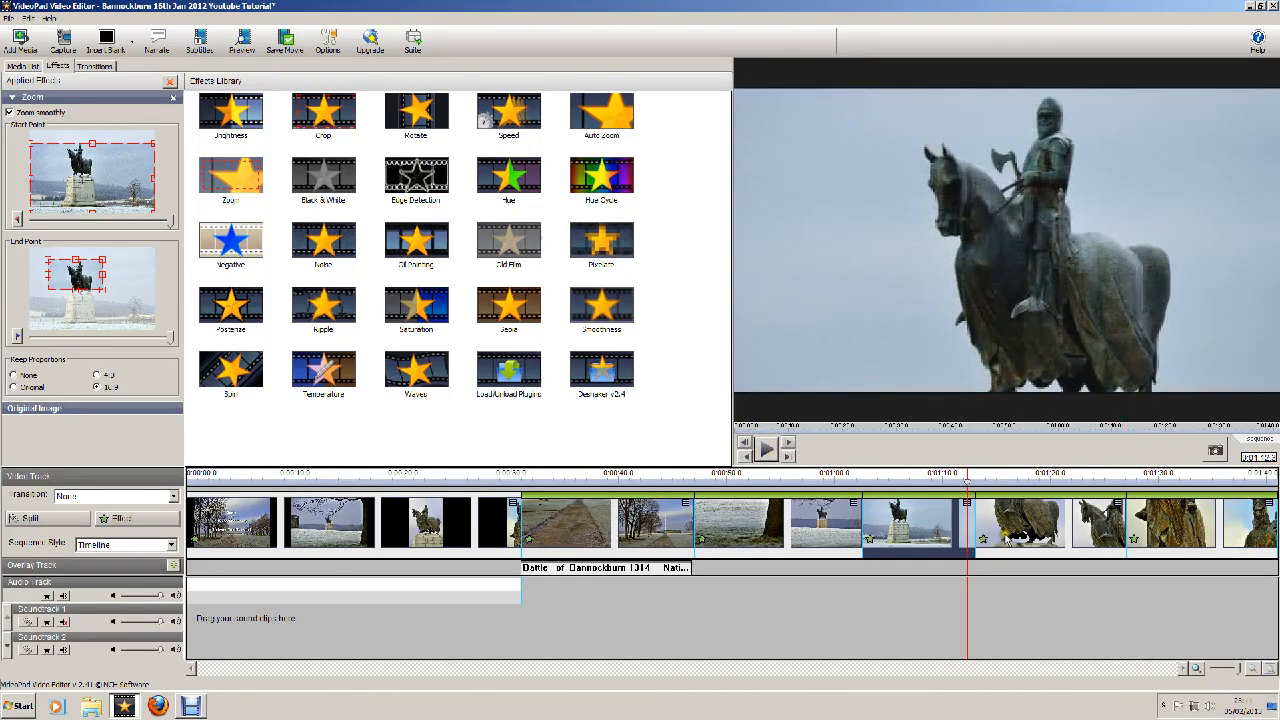
Examine the Zoom start and end points on the portrait side-view statue clip and play its upward pan.
{"action": "left_click", "coordinate": [1015, 538]}
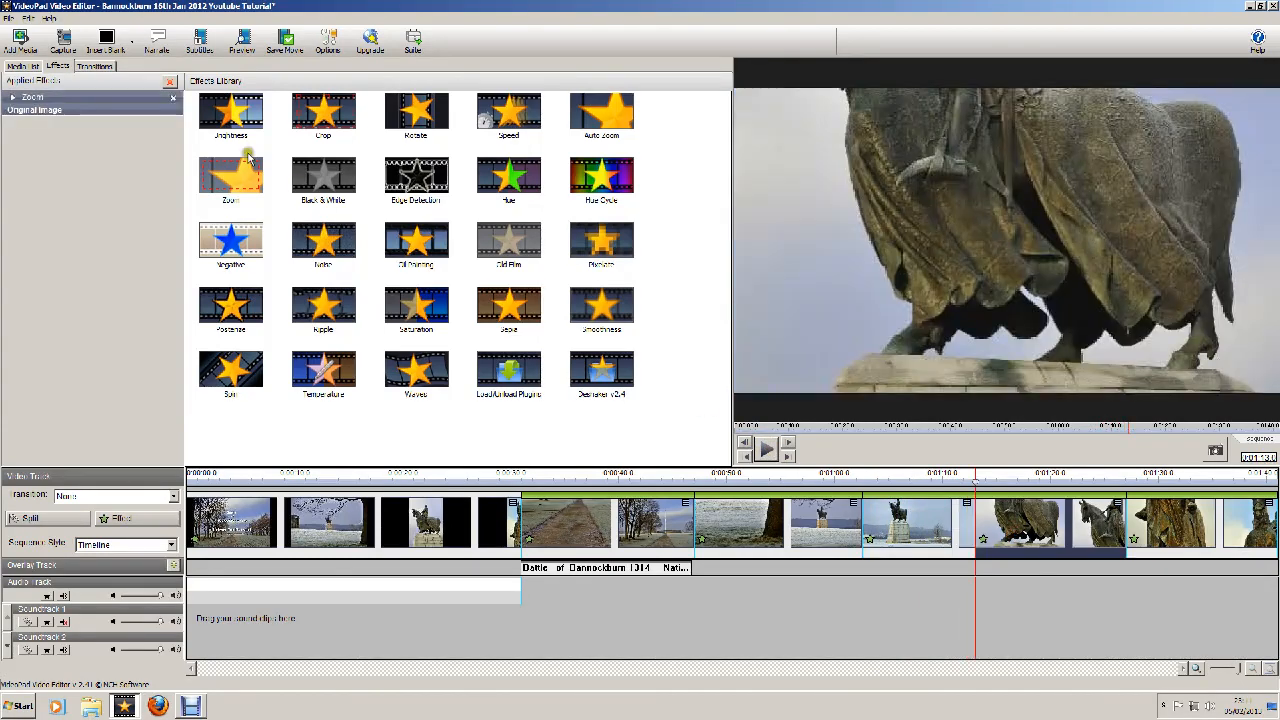
{"action": "left_click", "coordinate": [38, 99]}
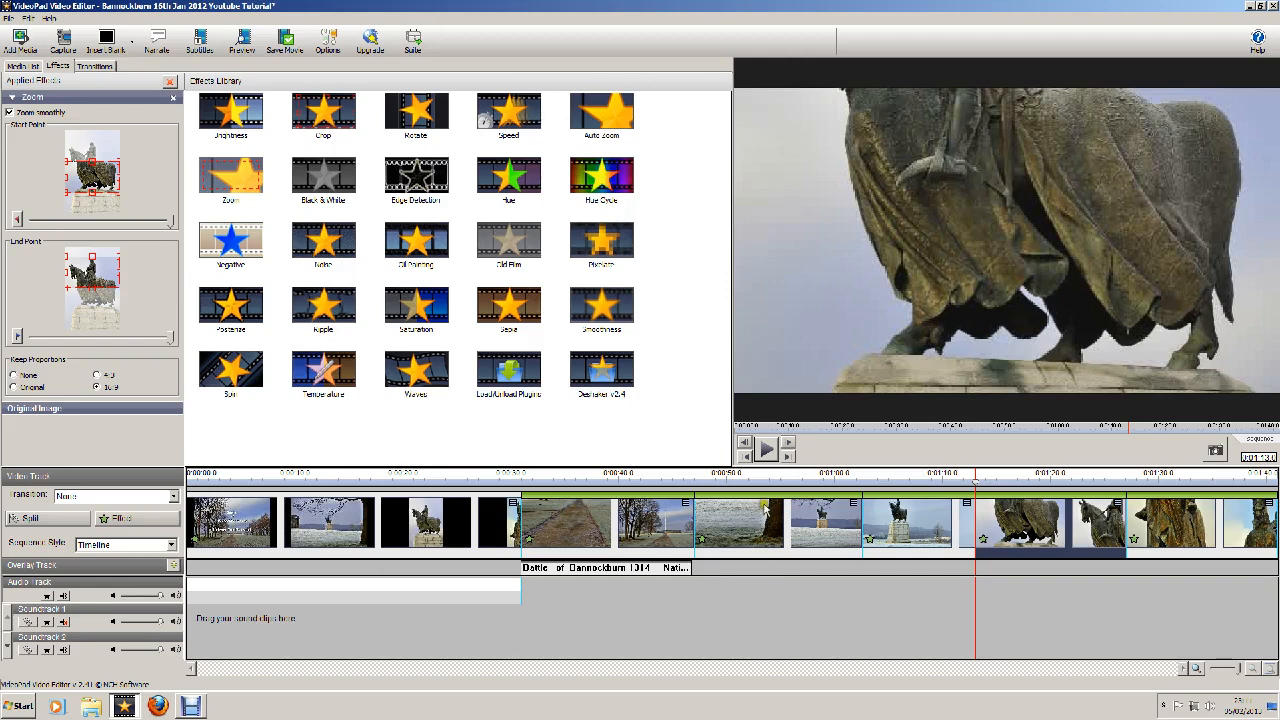
{"action": "left_click", "coordinate": [766, 451]}
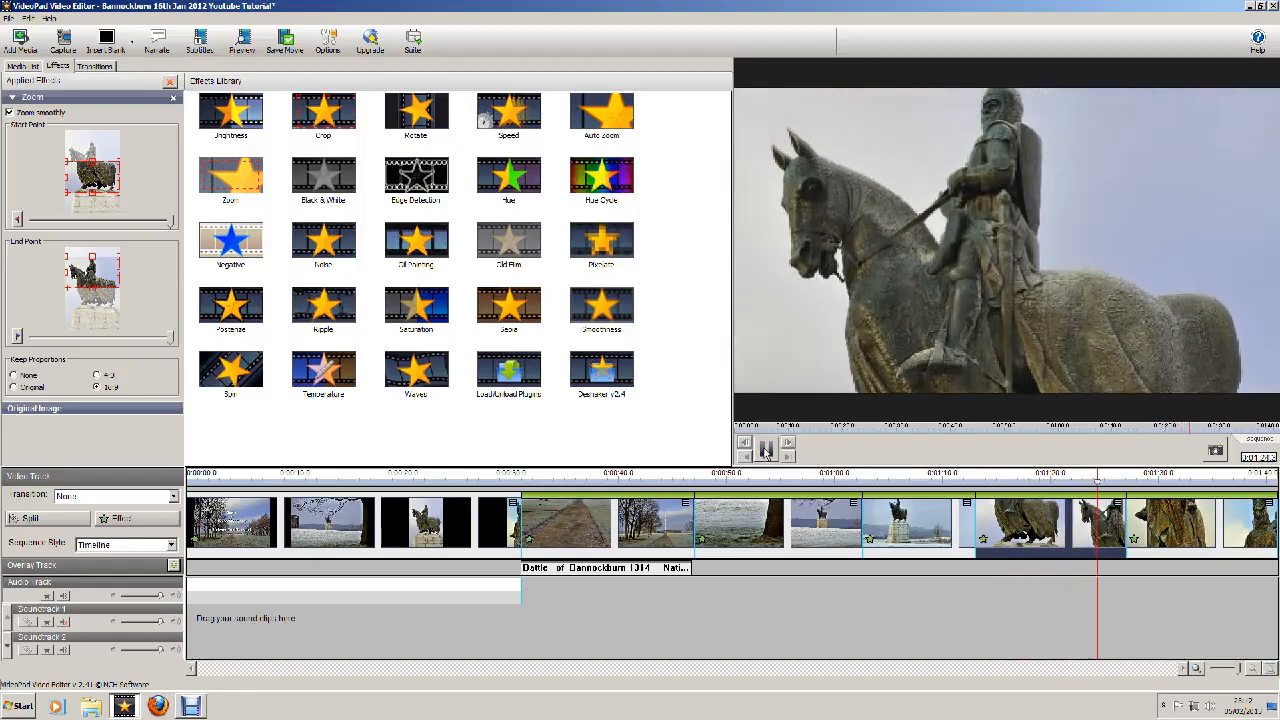
{"action": "left_click", "coordinate": [765, 450]}
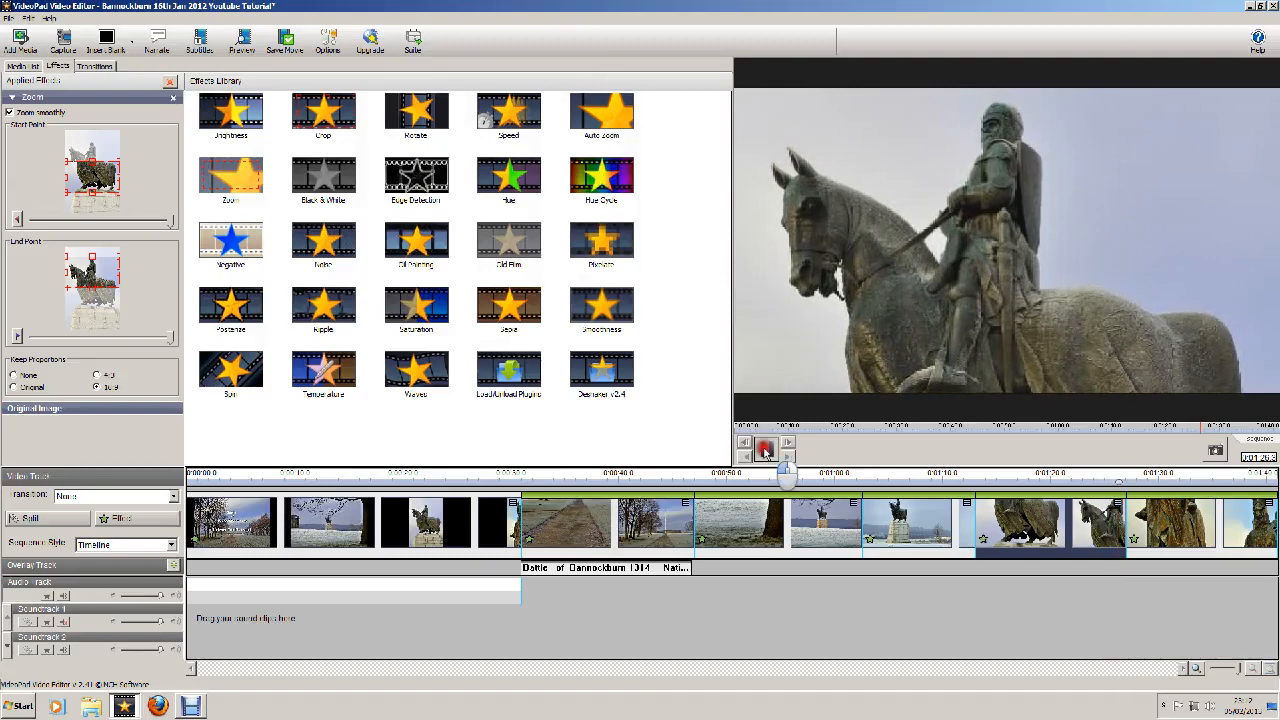
Examine the front-view statue clip's Zoom settings and compare its applied effects with those of the opening title clip.
{"action": "left_click", "coordinate": [1175, 530]}
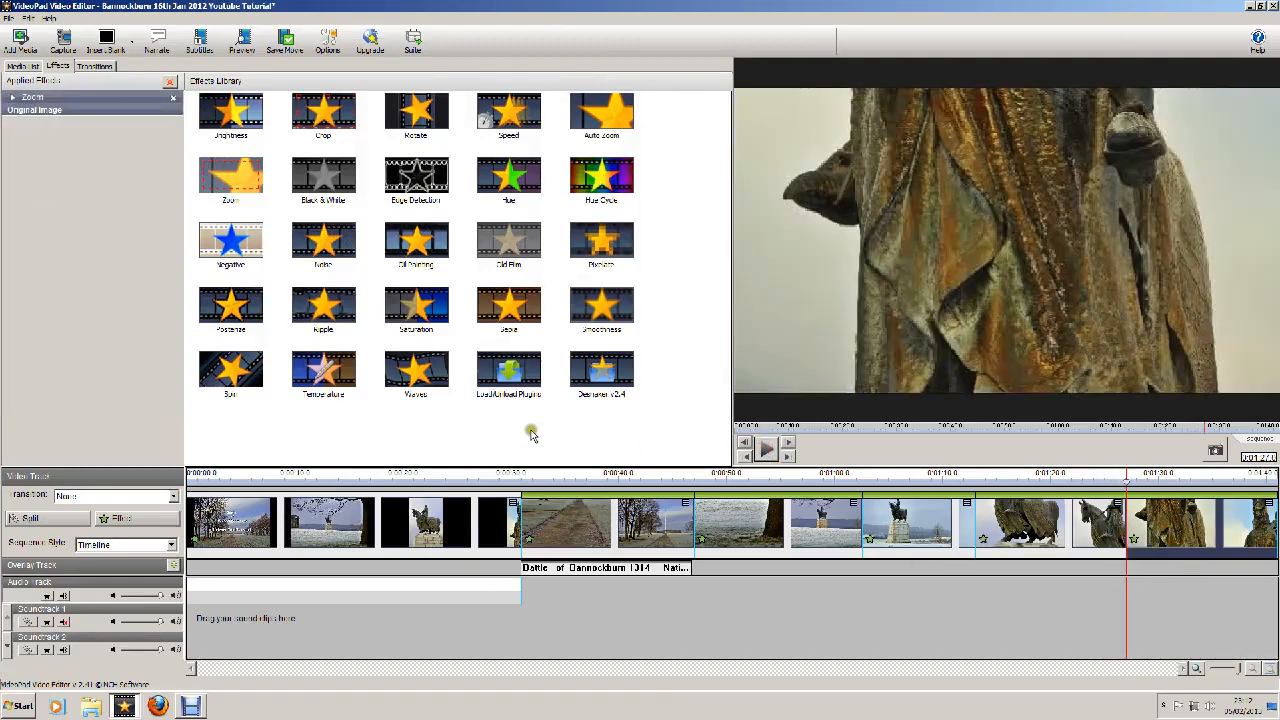
{"action": "left_click", "coordinate": [30, 97]}
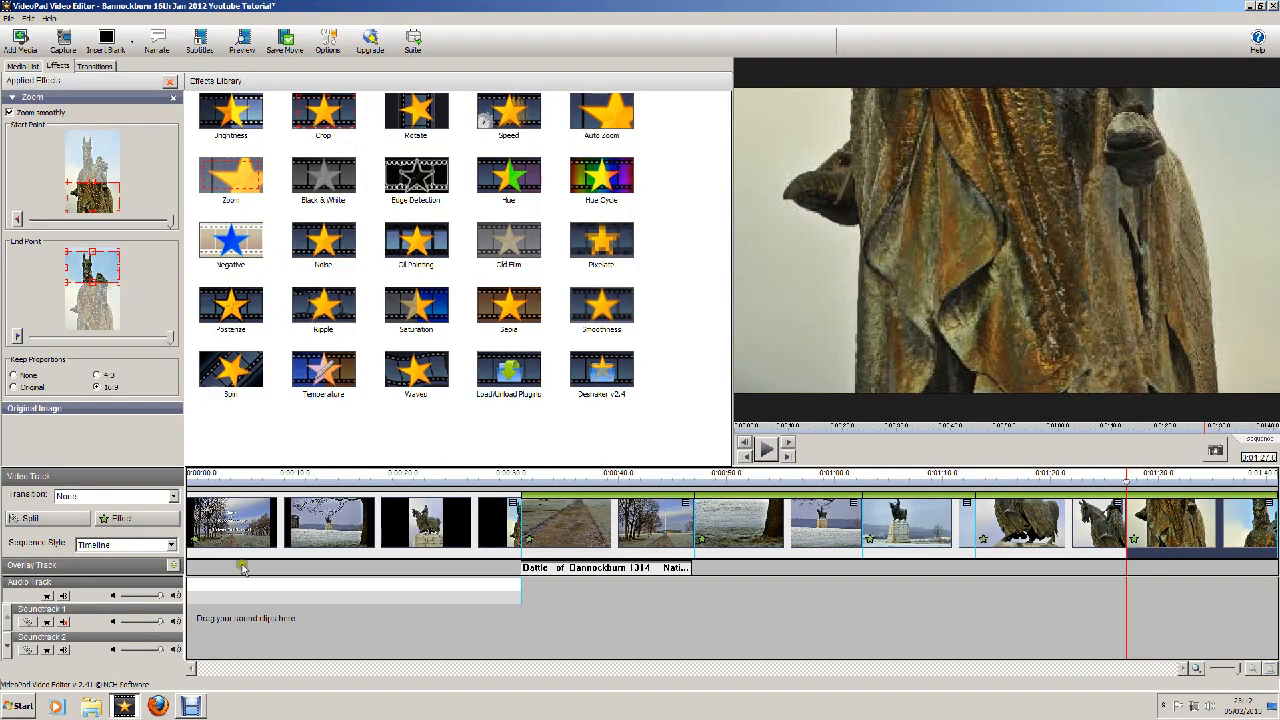
{"action": "left_click", "coordinate": [246, 520]}
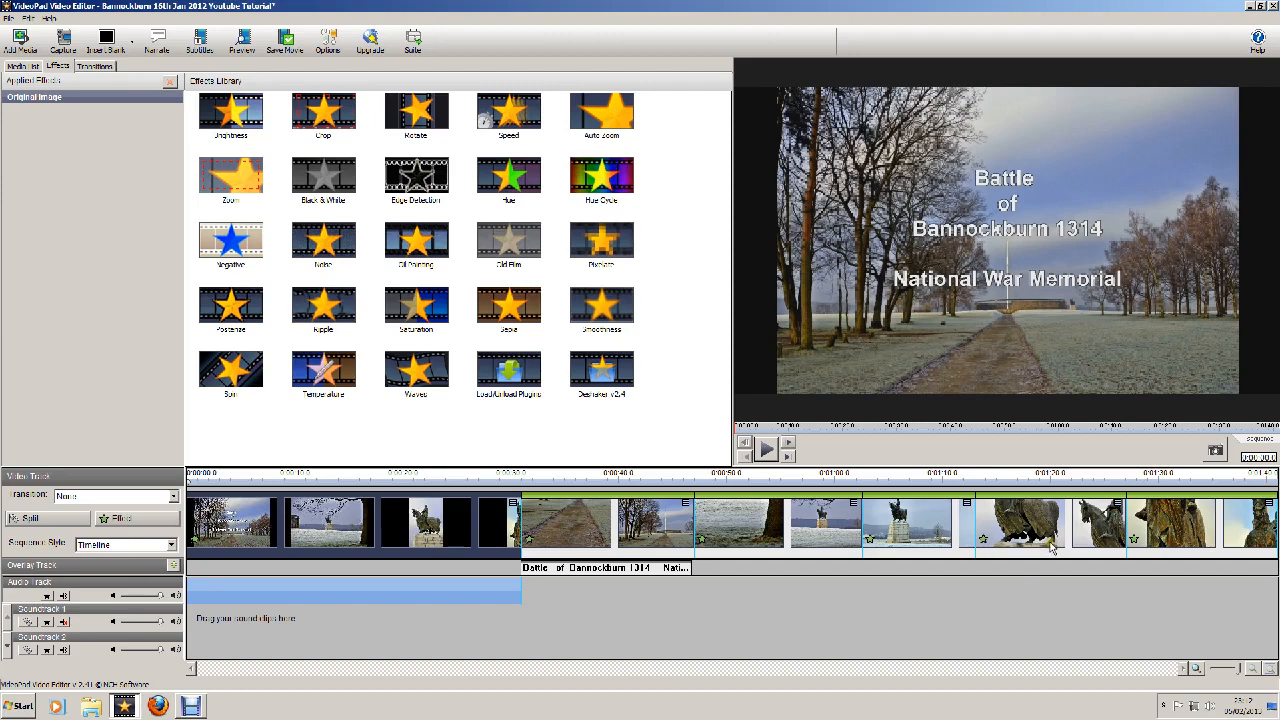
{"action": "left_click", "coordinate": [1157, 540]}
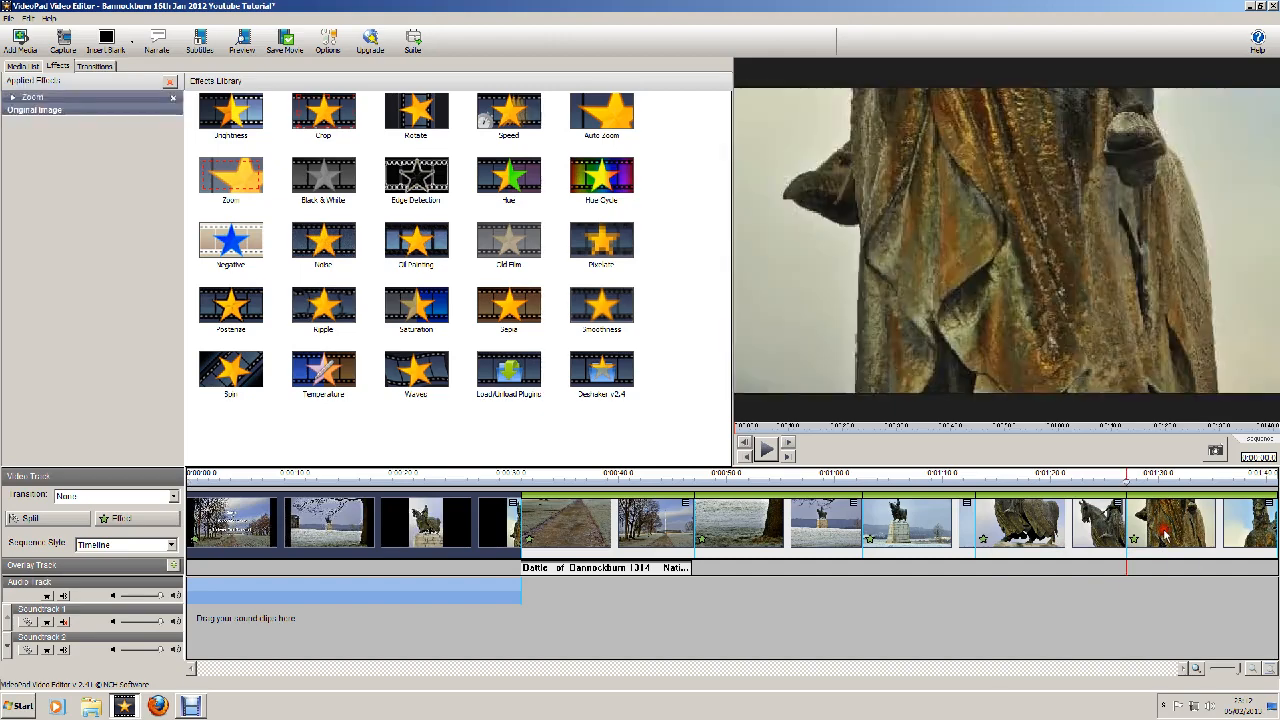
{"action": "left_click", "coordinate": [40, 100]}
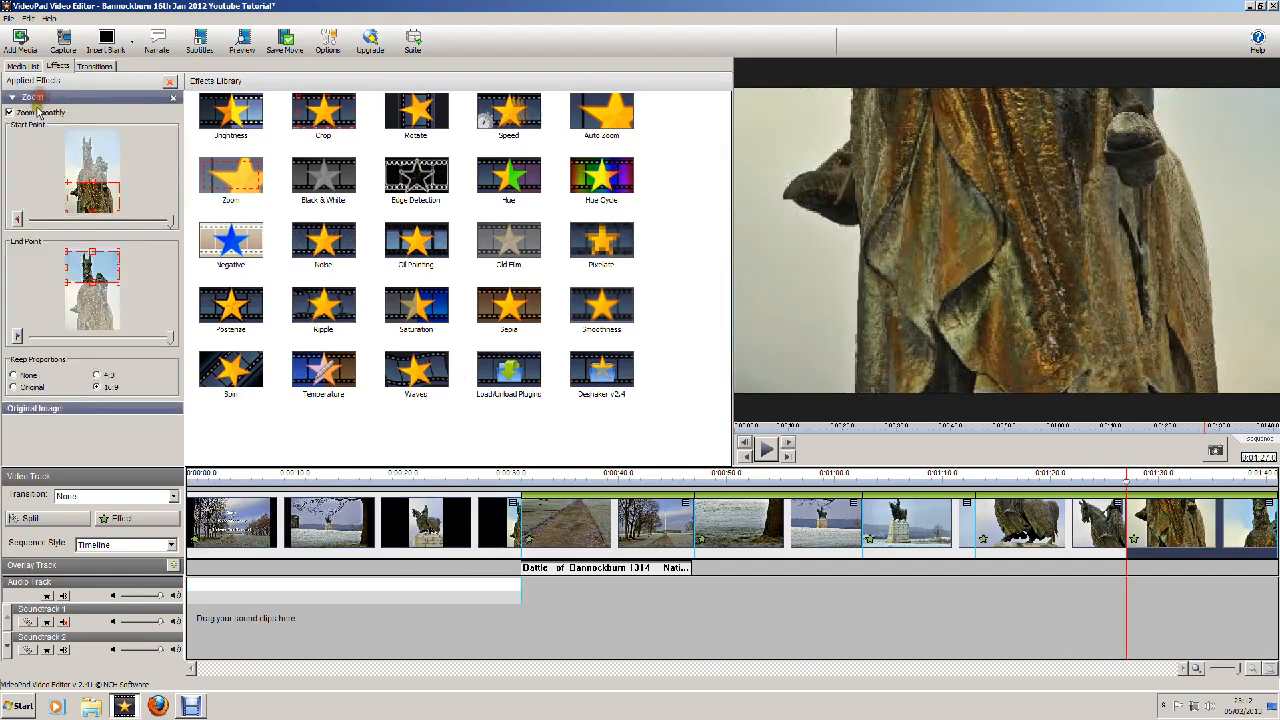
Switch the front-view statue clip's Zoom proportions to Original and back to 16:9.
{"action": "left_click", "coordinate": [96, 387]}
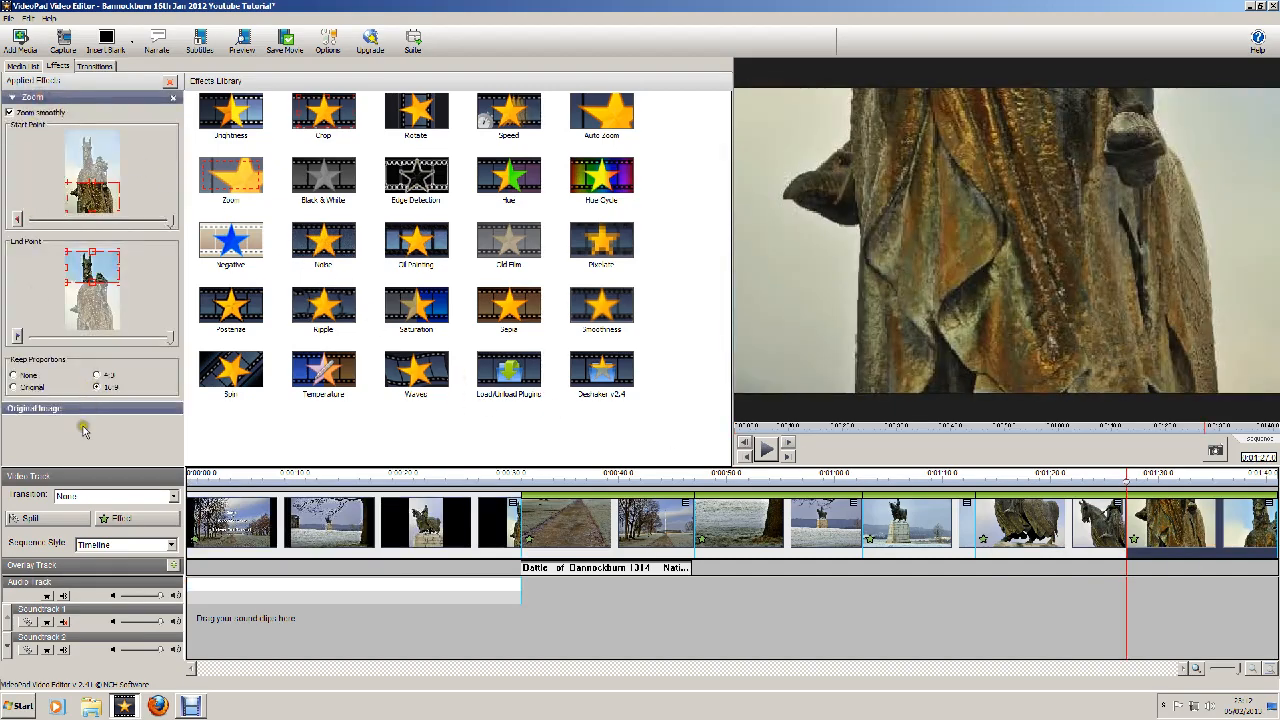
{"action": "left_click", "coordinate": [14, 387]}
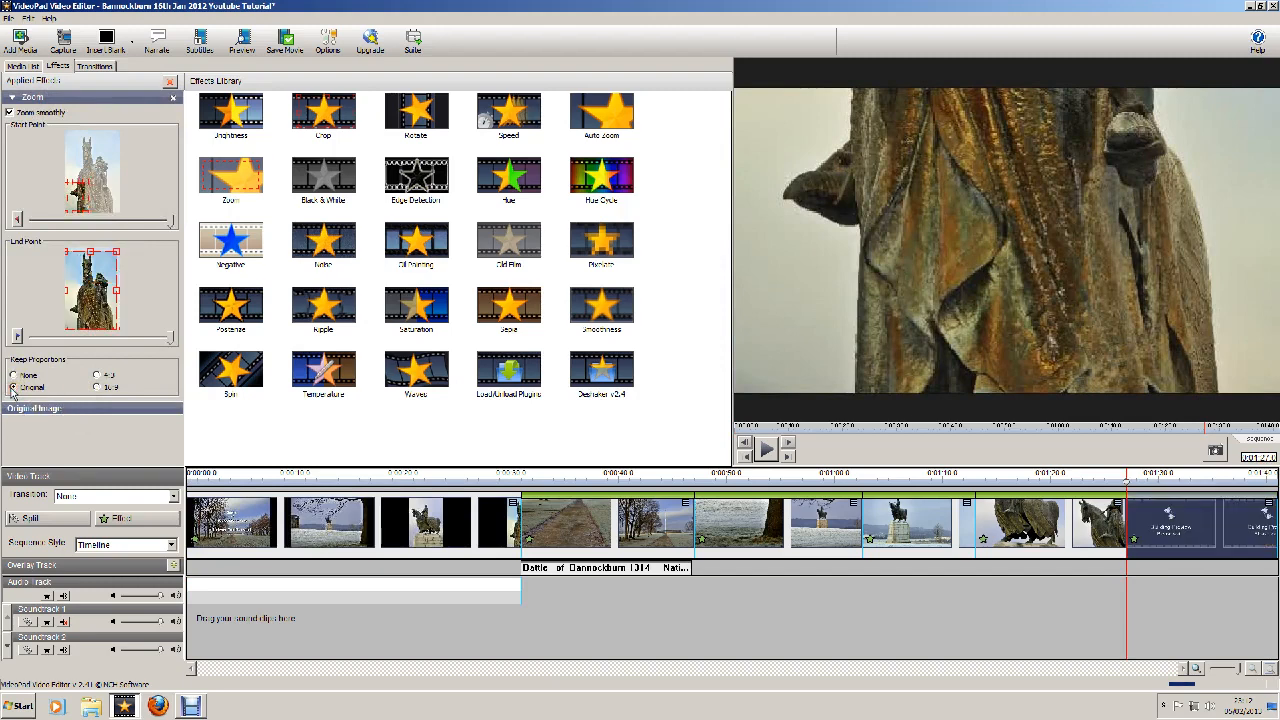
{"action": "left_click", "coordinate": [97, 387]}
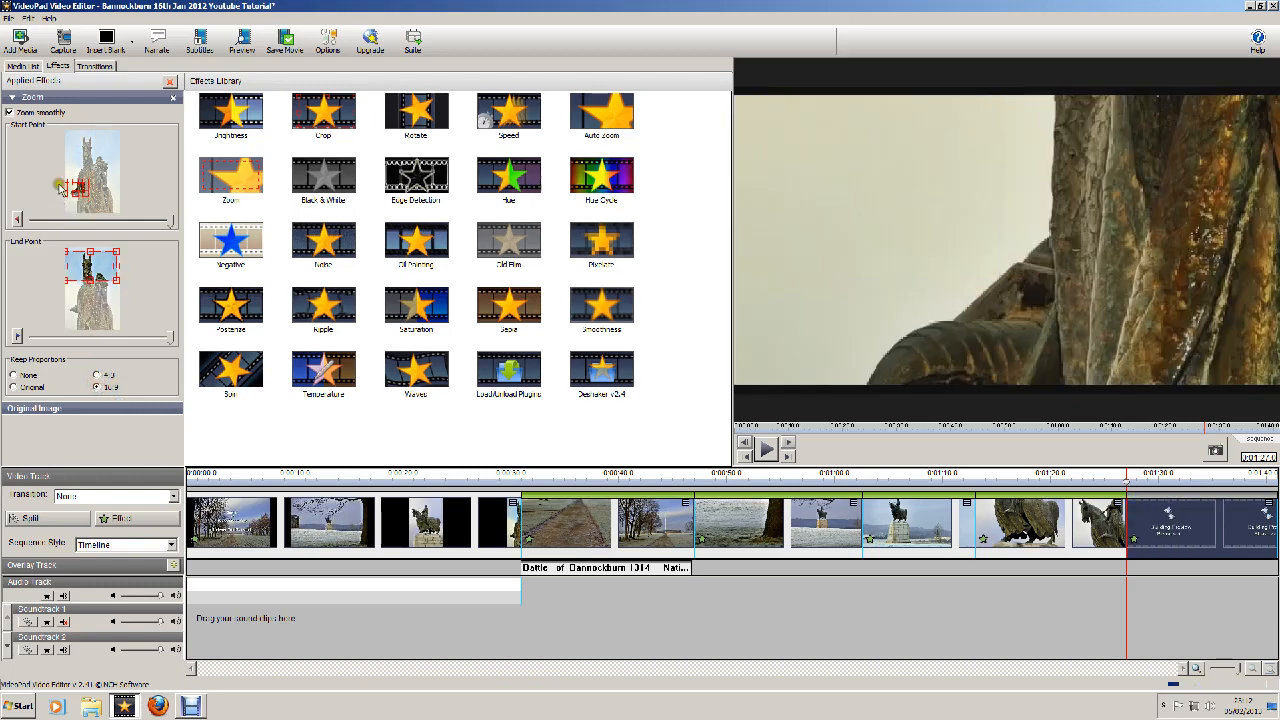
Widen the Zoom start frame to the full image width and place it over the horse's head, with the end frame over the lower body.
{"action": "left_click_drag", "start_coordinate": [58, 187], "coordinate": [84, 181]}
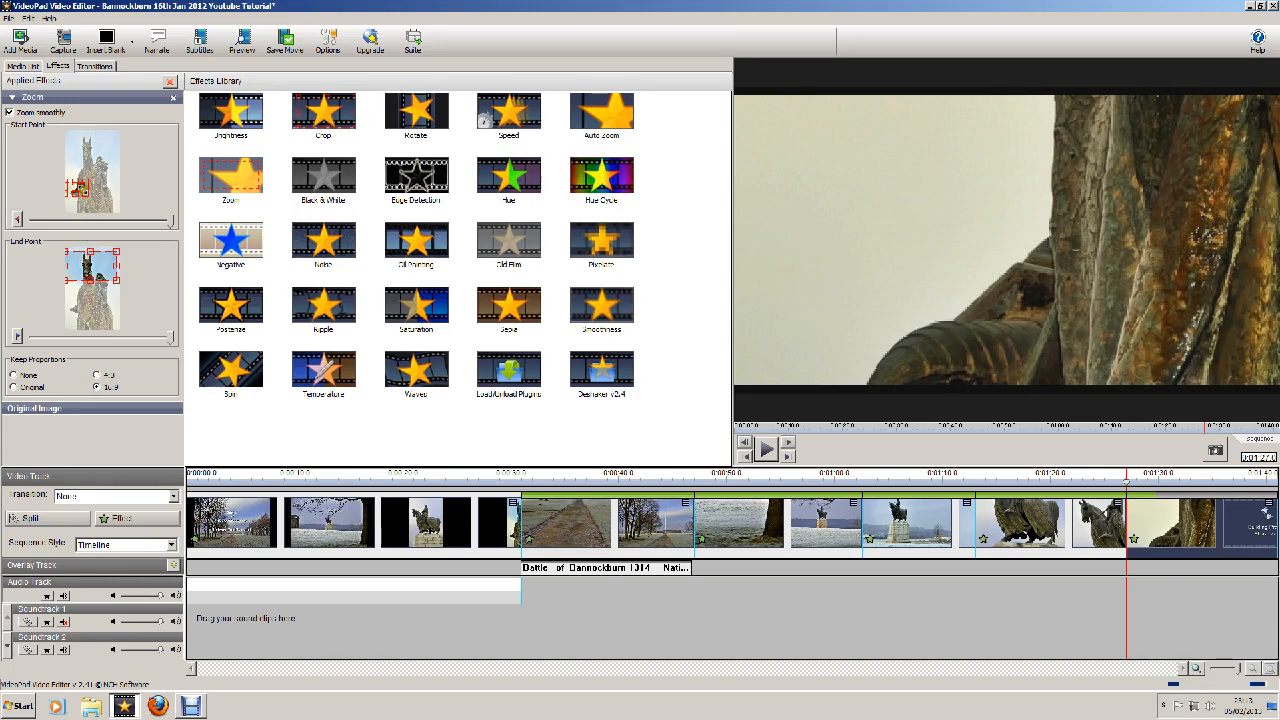
{"action": "left_click_drag", "start_coordinate": [88, 196], "coordinate": [120, 200]}
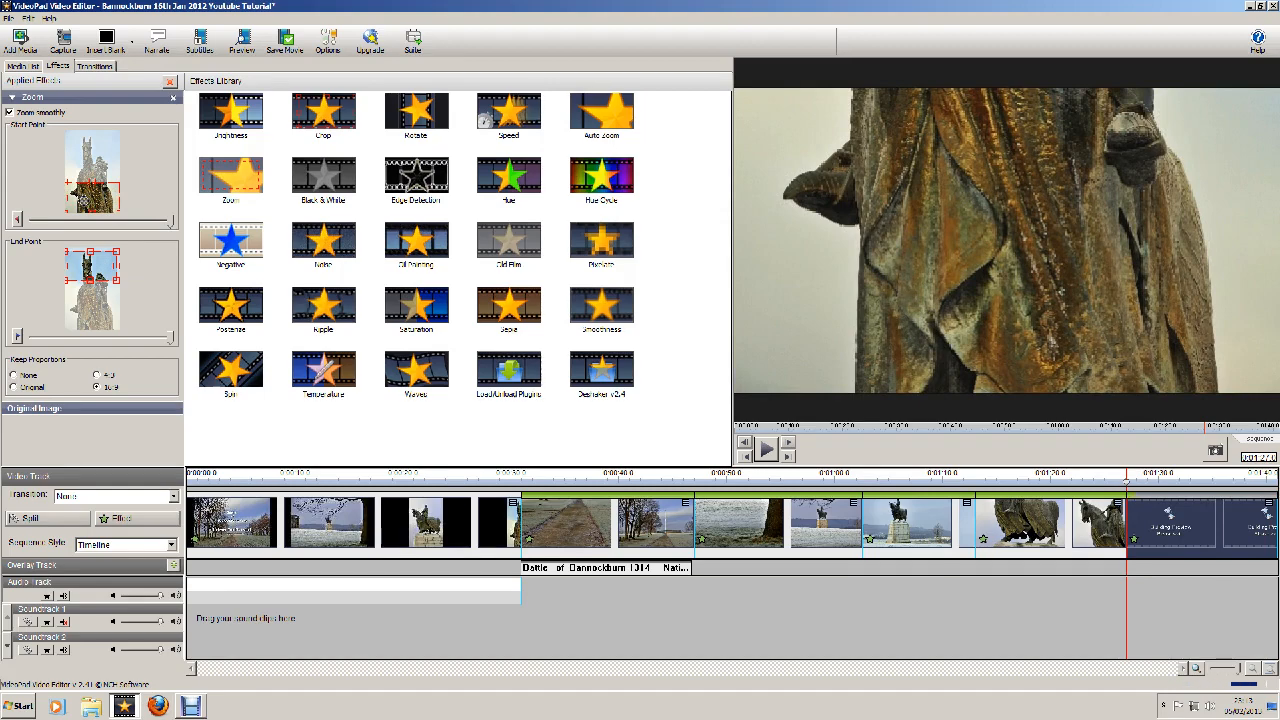
{"action": "left_click_drag", "start_coordinate": [88, 196], "coordinate": [84, 146]}
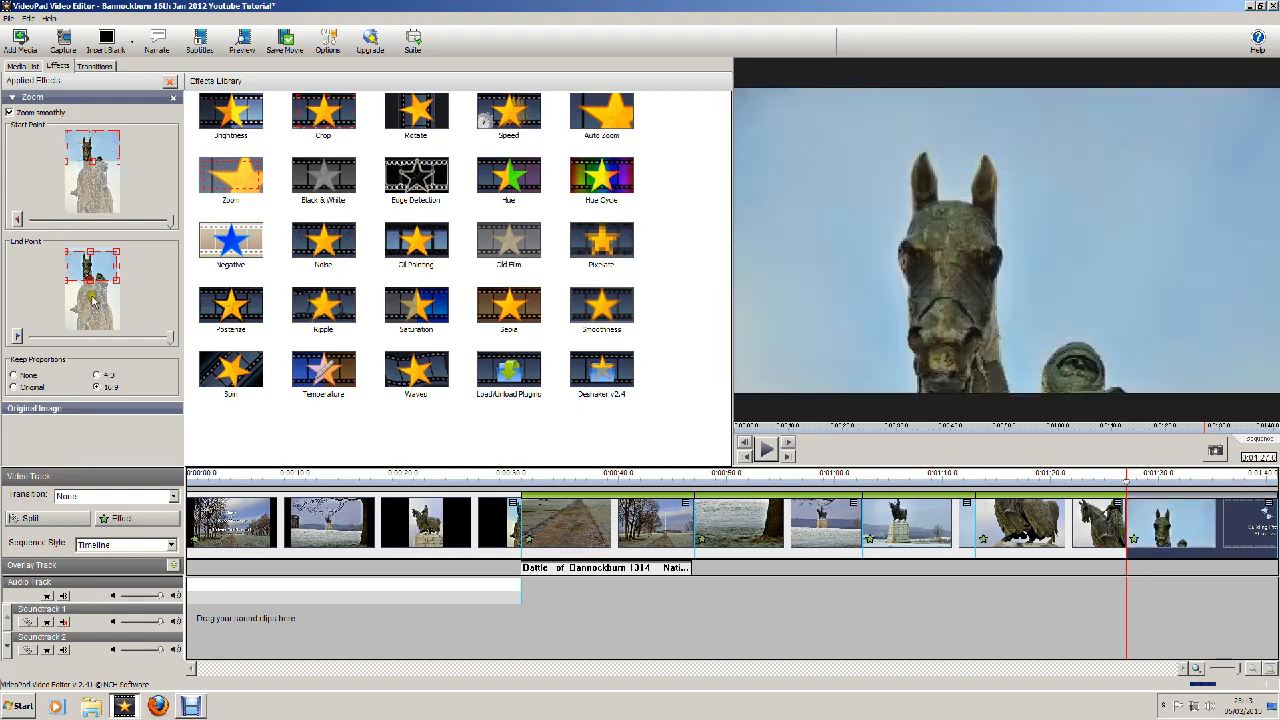
{"action": "left_click_drag", "start_coordinate": [91, 264], "coordinate": [121, 298]}
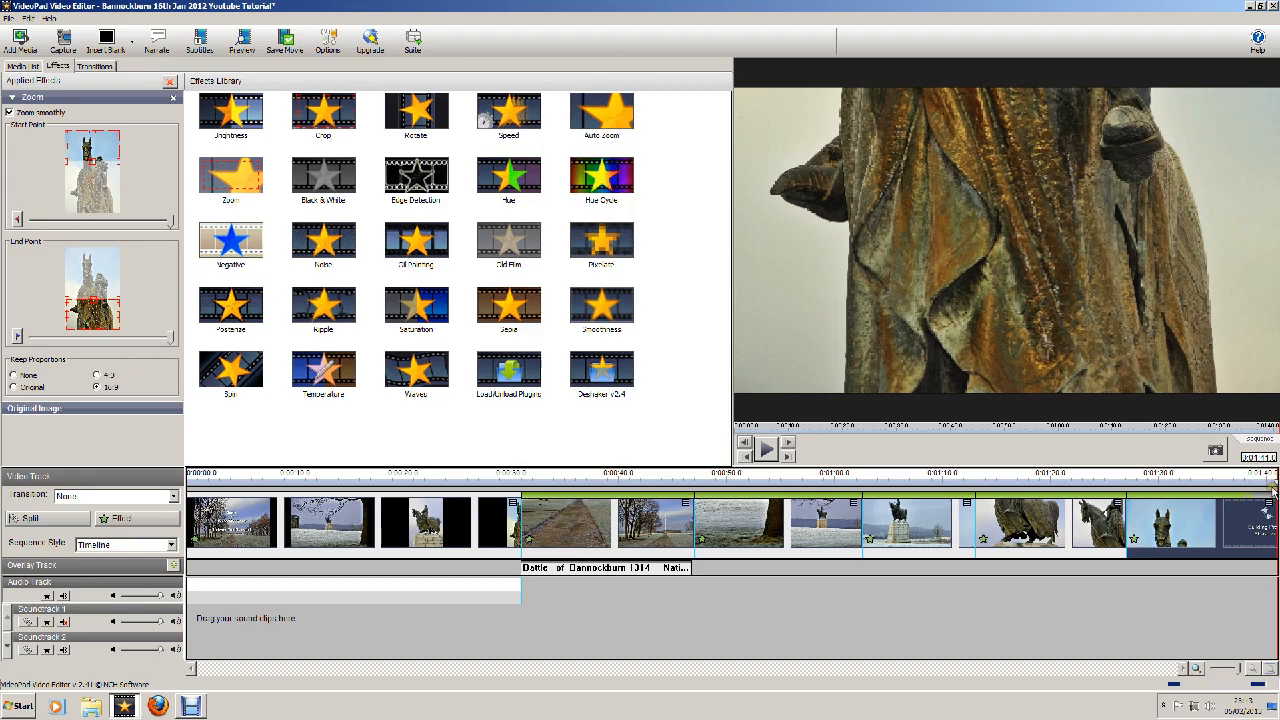
Play the sequence from the beginning and pause it during the clip with the tree trunk and distant statue.
{"action": "left_click_drag", "start_coordinate": [1275, 483], "coordinate": [190, 473]}
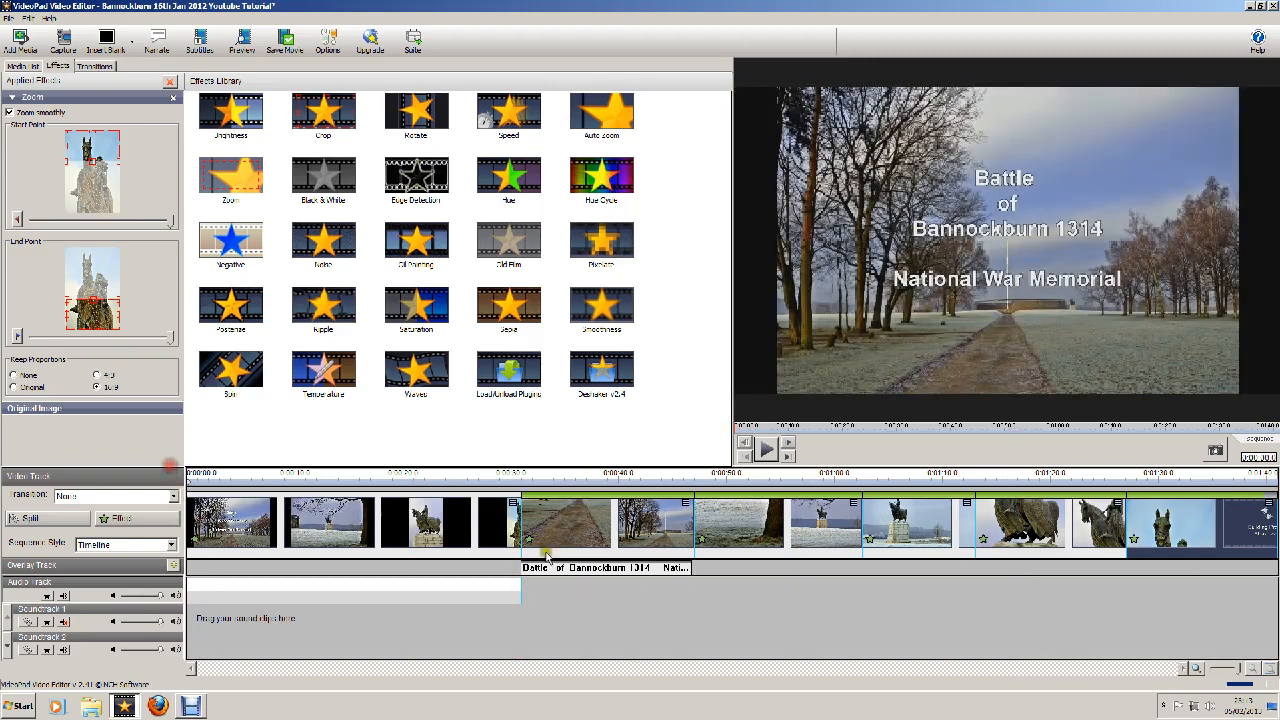
{"action": "left_click", "coordinate": [768, 452]}
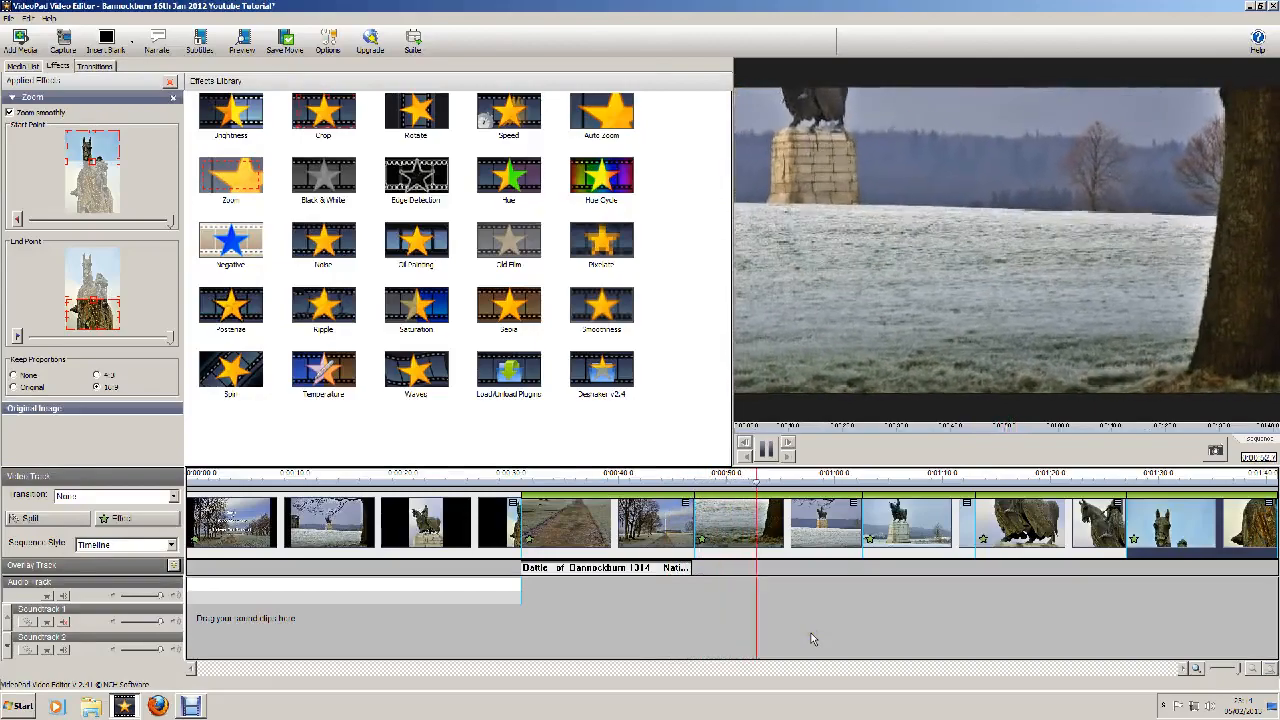
{"action": "left_click", "coordinate": [766, 452]}
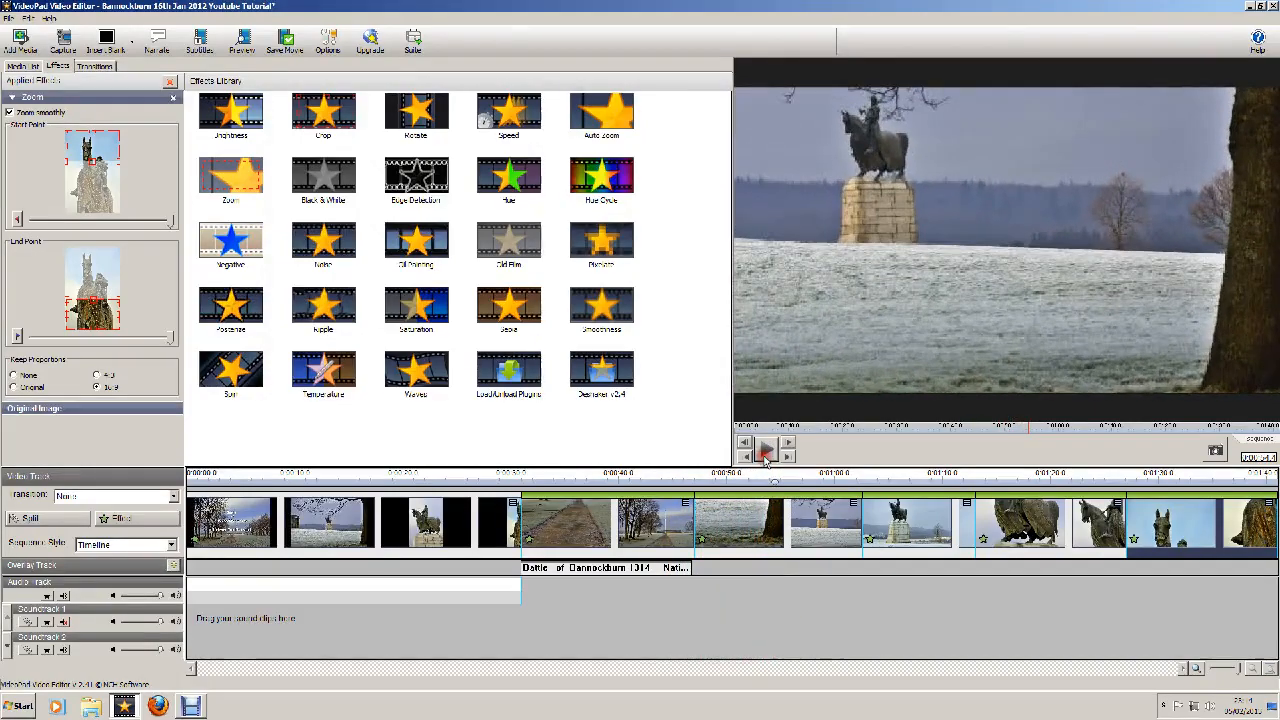
Compare the original images of the side-view statue, front-view statue and tree-lined path clips with their zoomed sequence previews.
{"action": "left_click", "coordinate": [22, 66]}
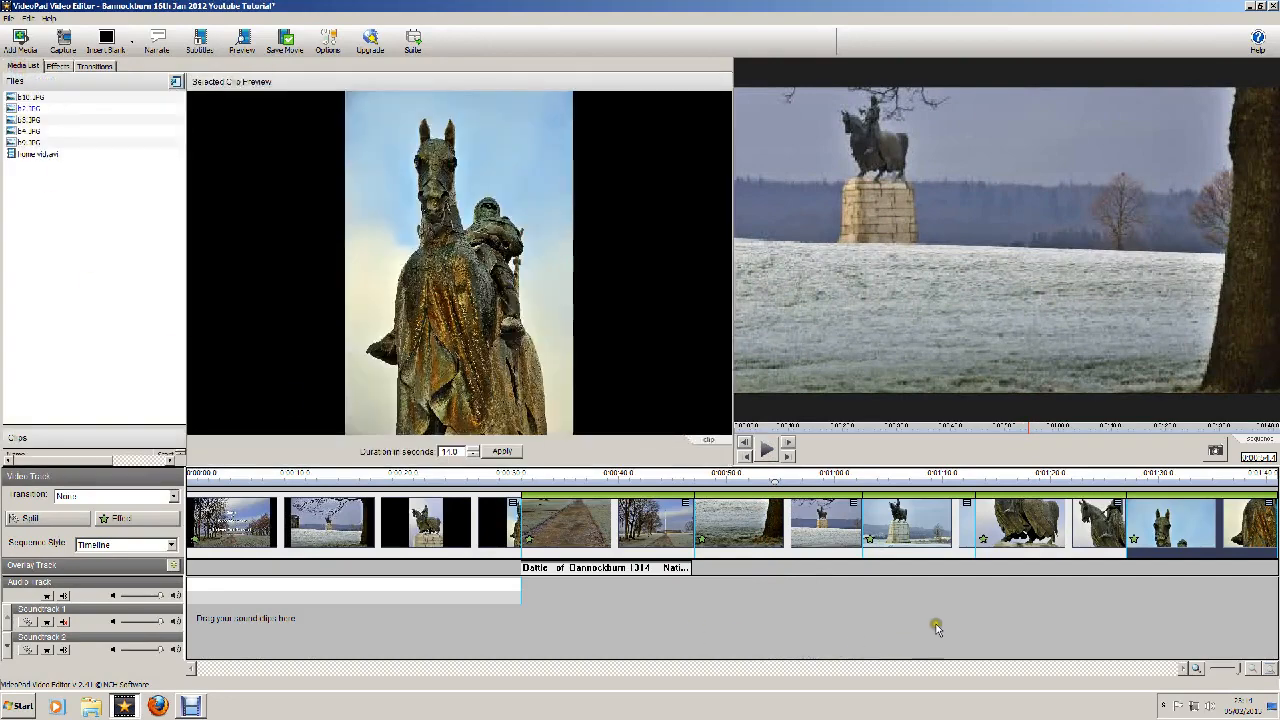
{"action": "left_click", "coordinate": [1004, 535]}
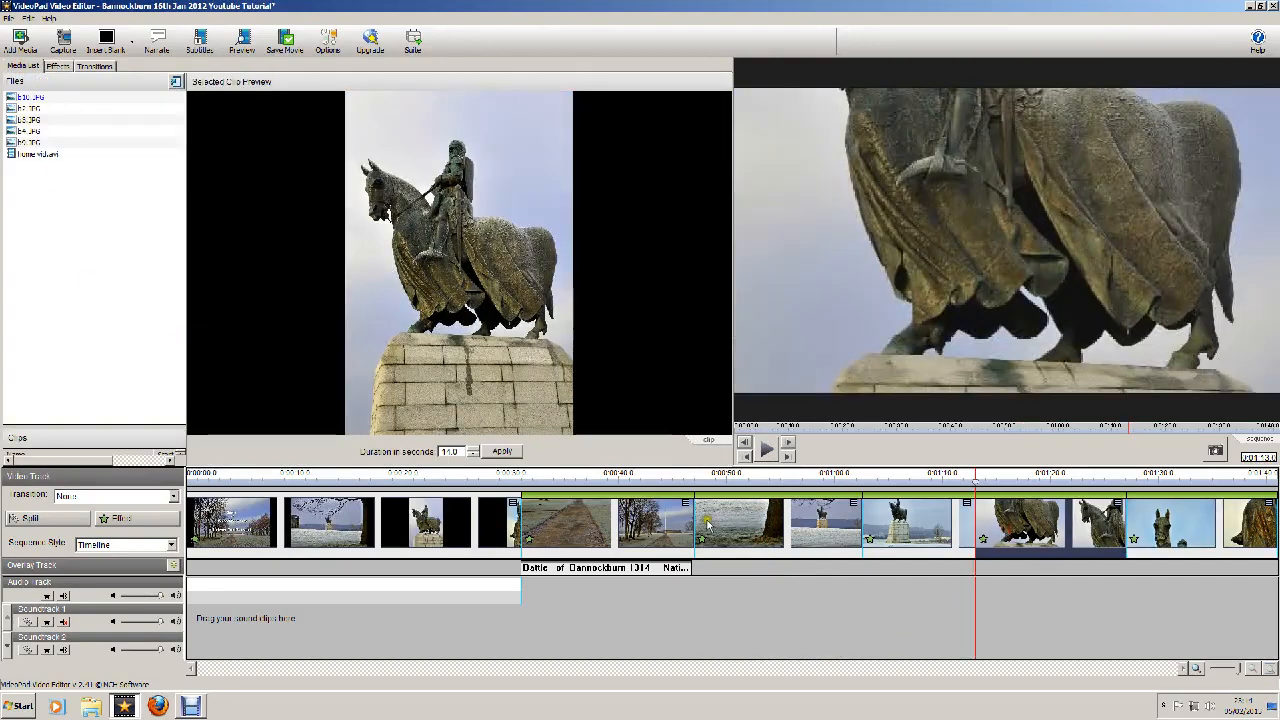
{"action": "left_click", "coordinate": [665, 522]}
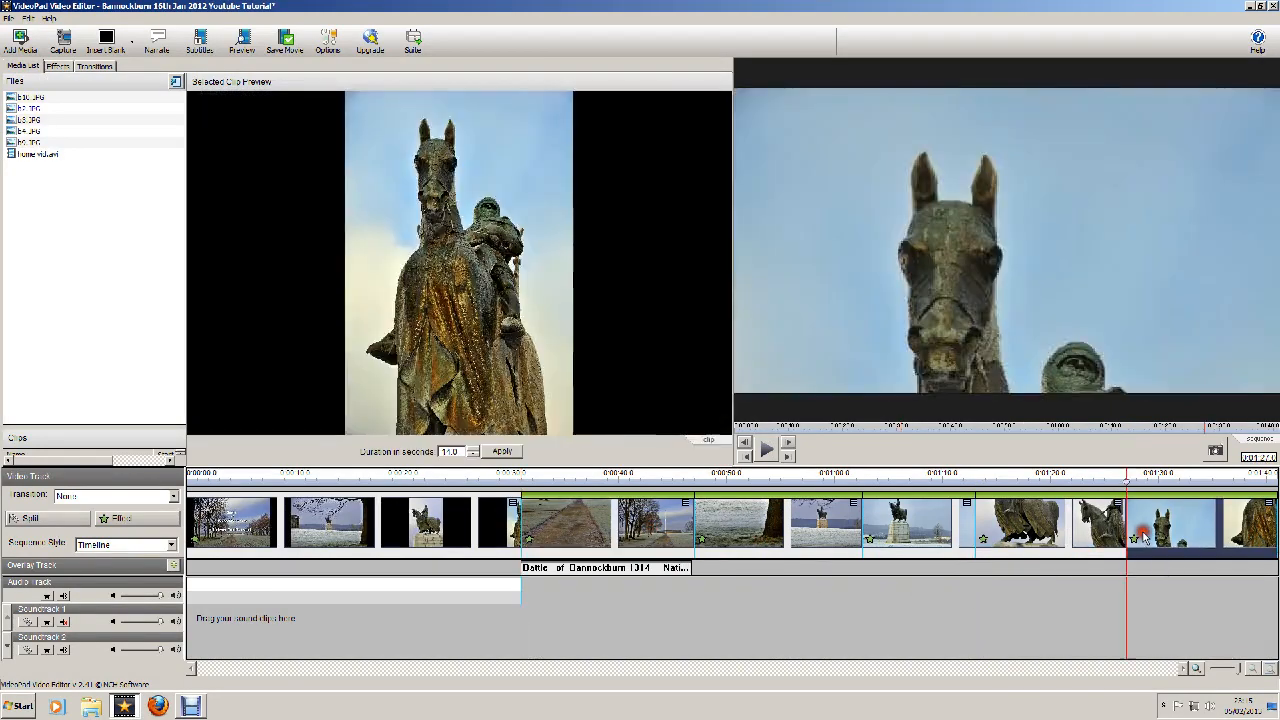
{"action": "left_click", "coordinate": [1142, 536]}
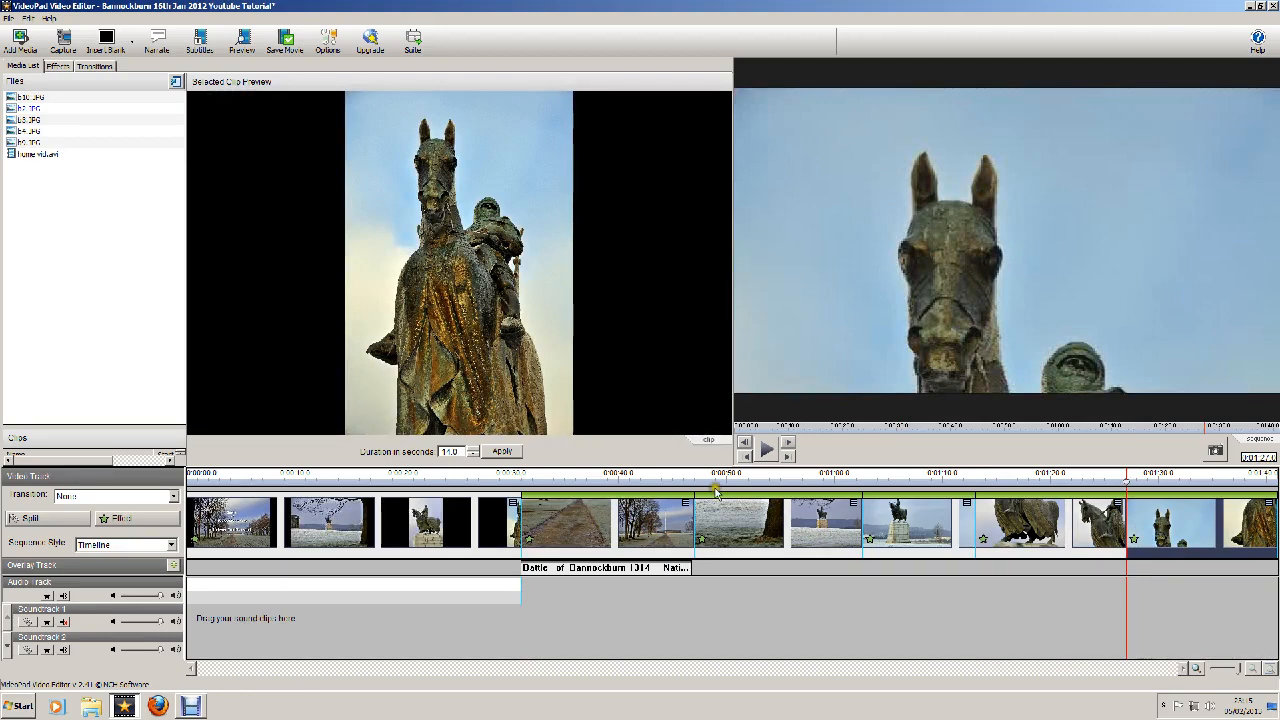
{"action": "left_click", "coordinate": [592, 519]}
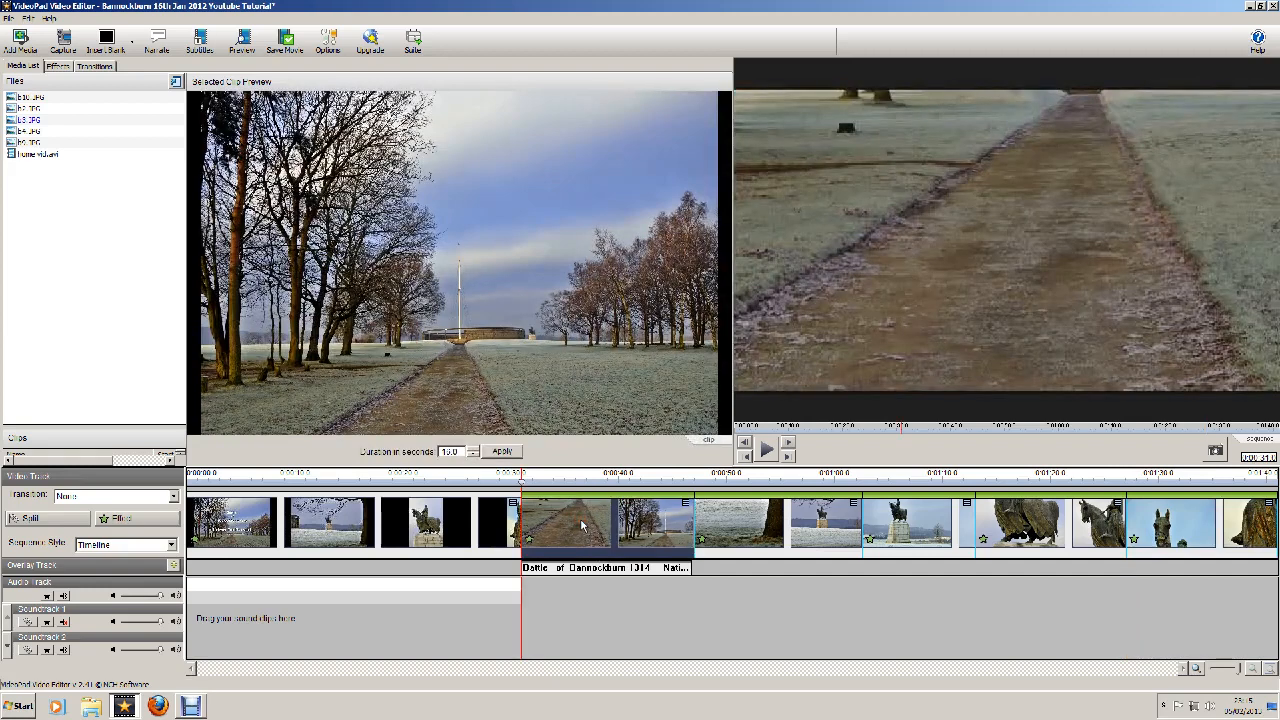